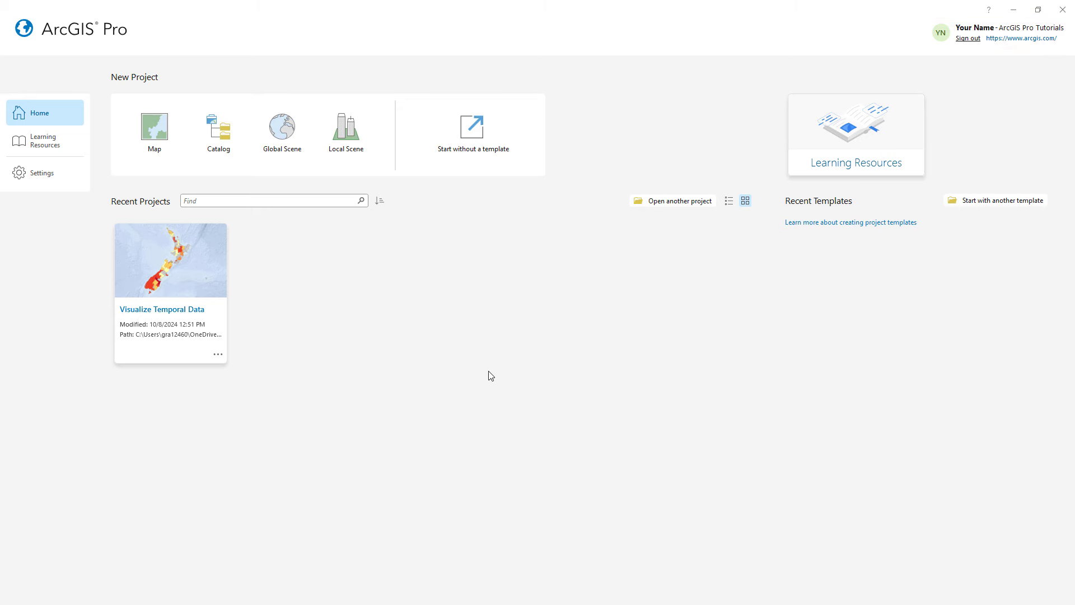
- Look over the learning resources page and the application options, then return to the start page
click(73, 146)
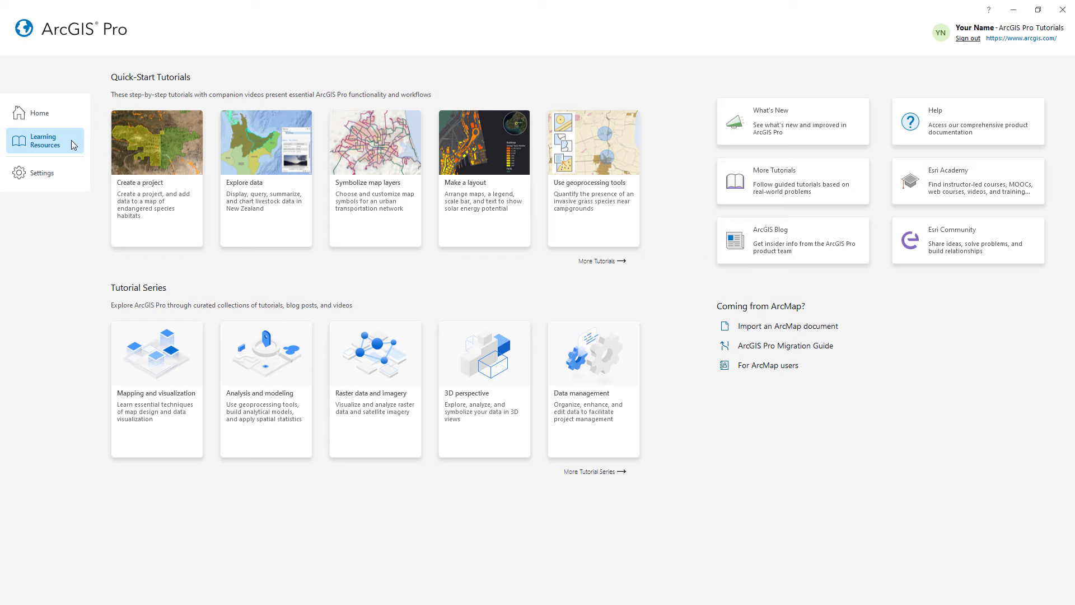
click(65, 179)
click(48, 219)
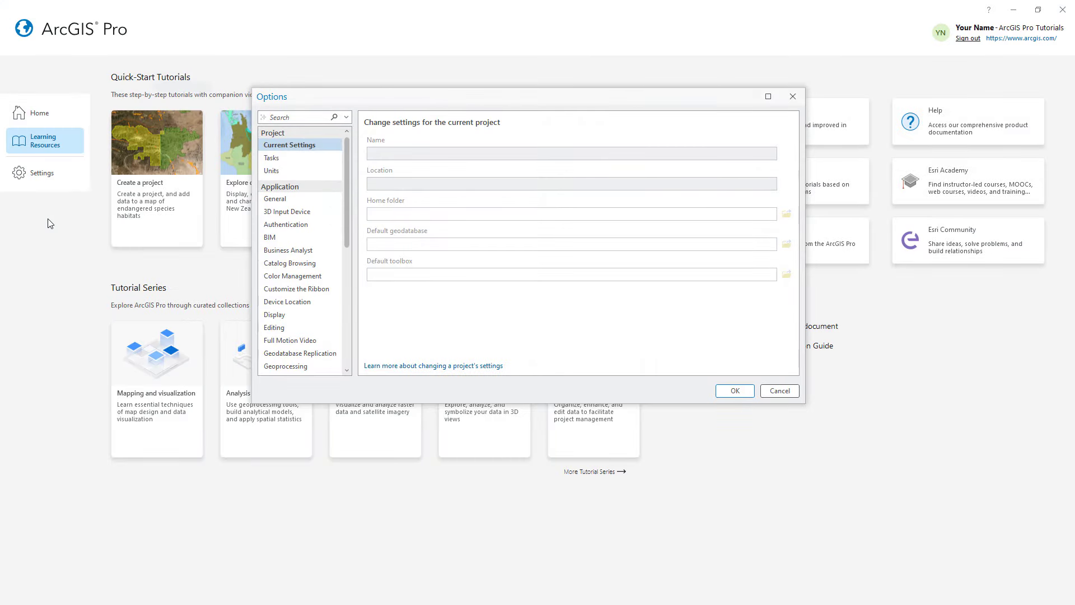
click(793, 96)
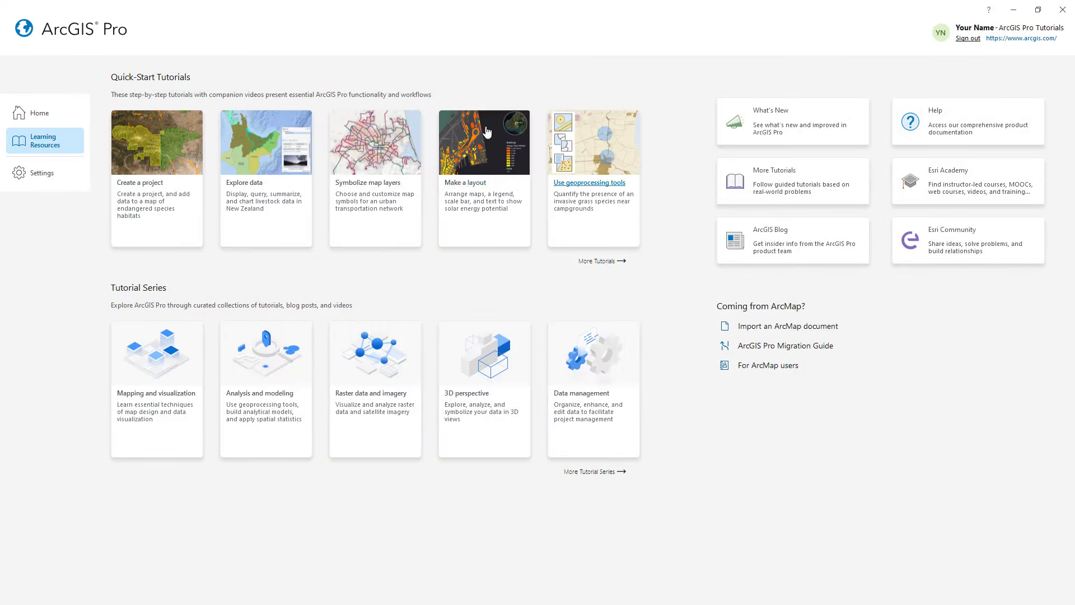
click(52, 118)
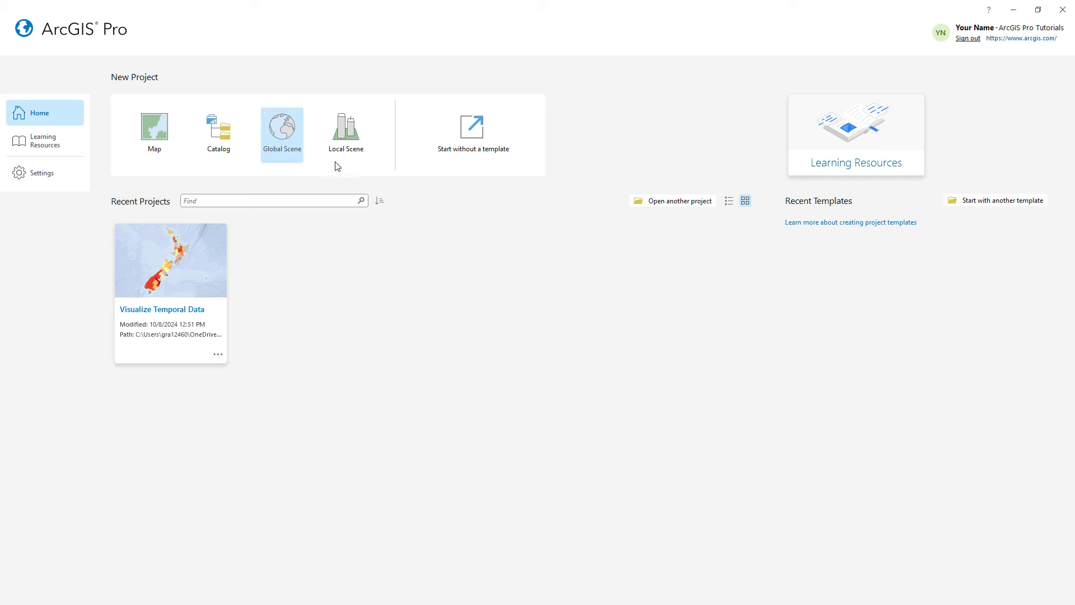
- Find the 'Introducing ArcGIS Pro v340' package on ArcGIS Online and open it
click(675, 203)
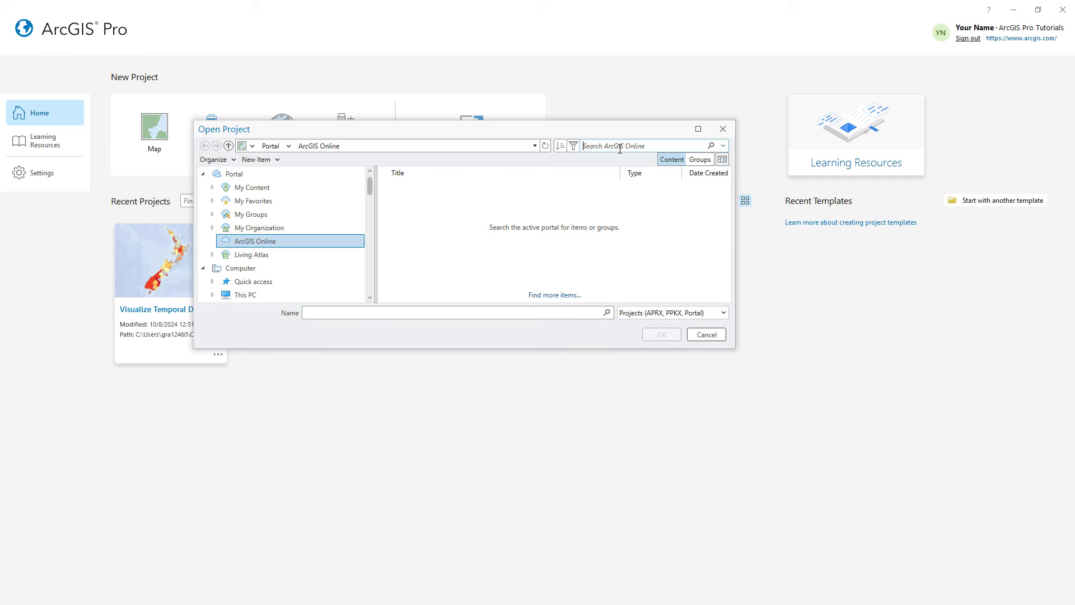
text(Introducing ArcGIS Pro v340)
key(Return)
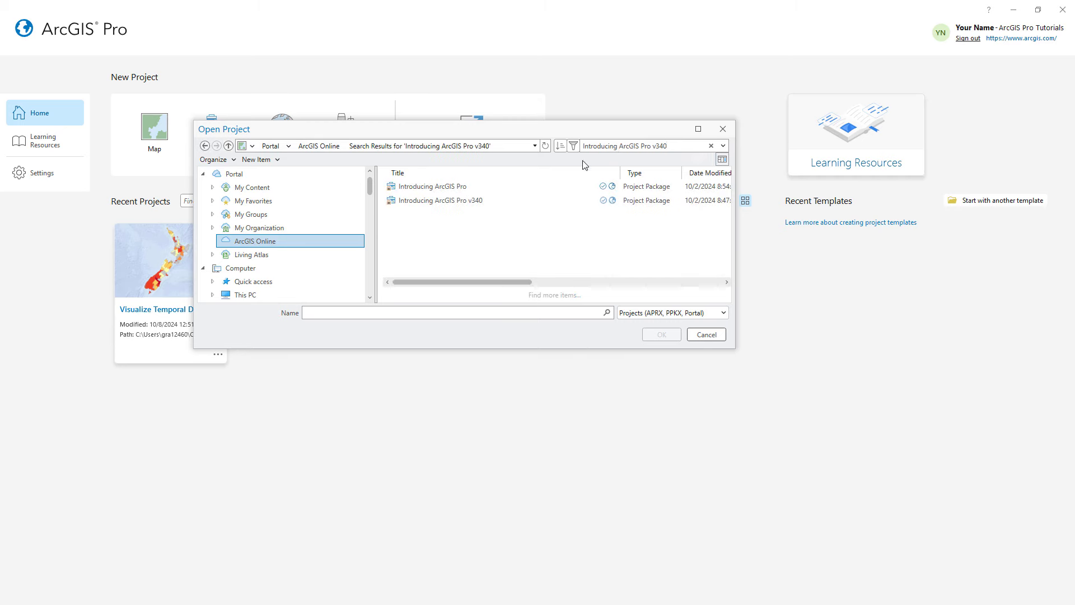
click(506, 200)
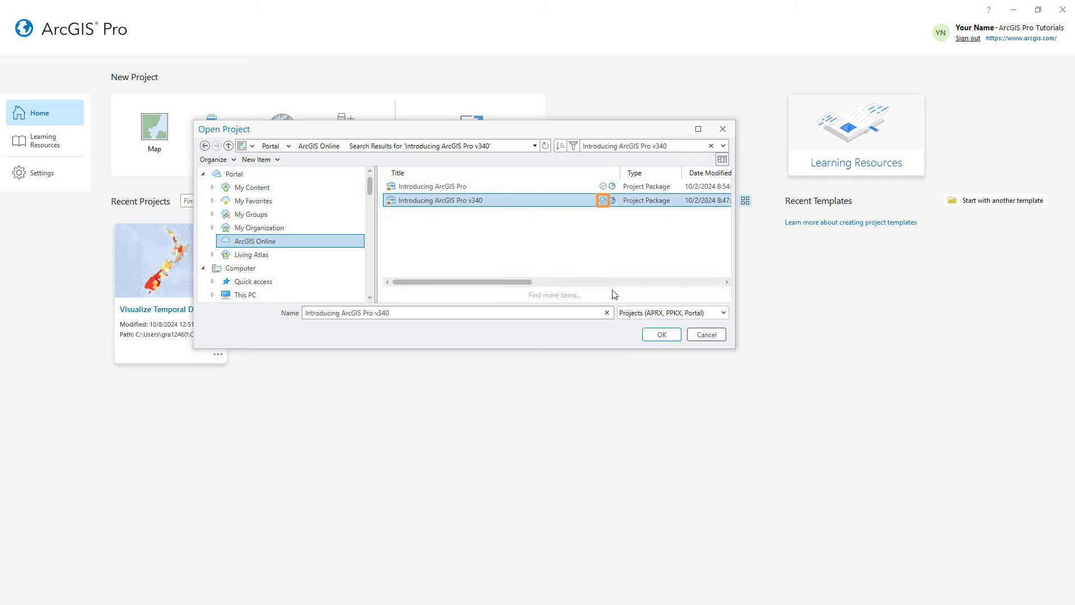
click(658, 335)
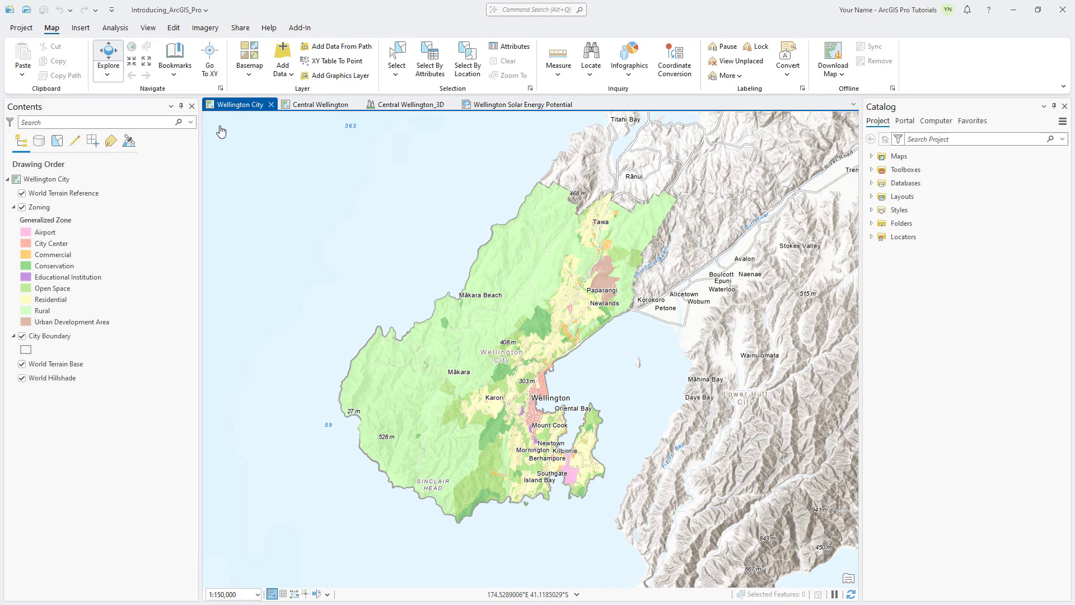
click(192, 106)
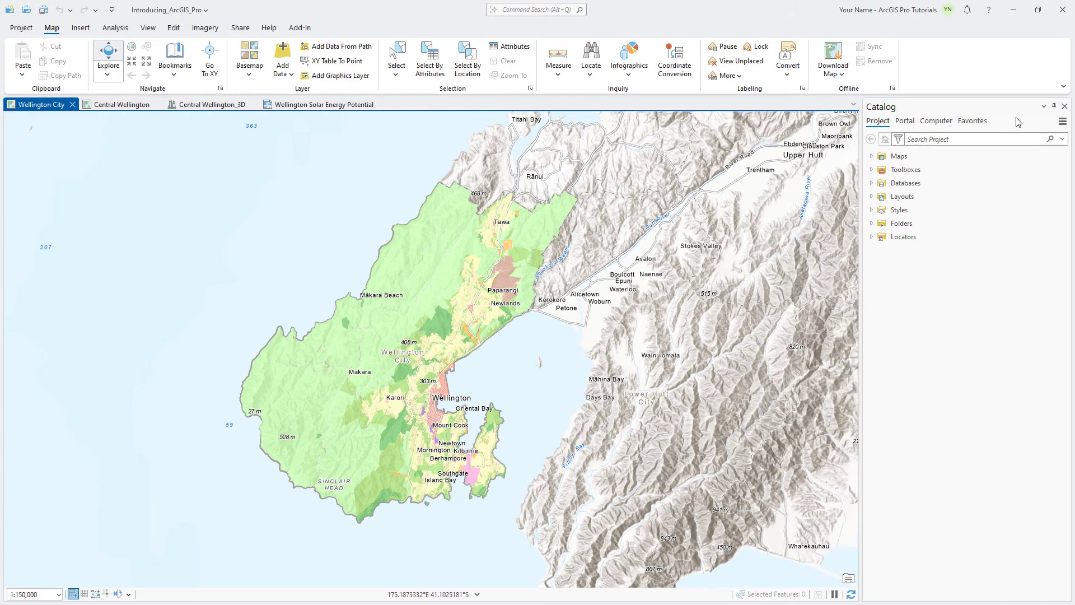
click(1065, 105)
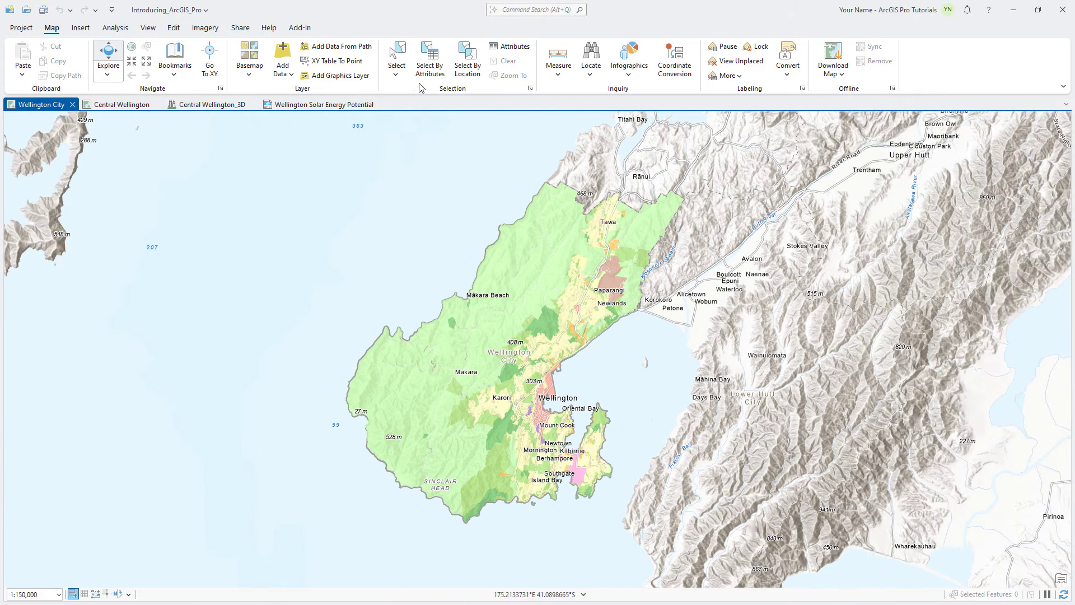
click(148, 28)
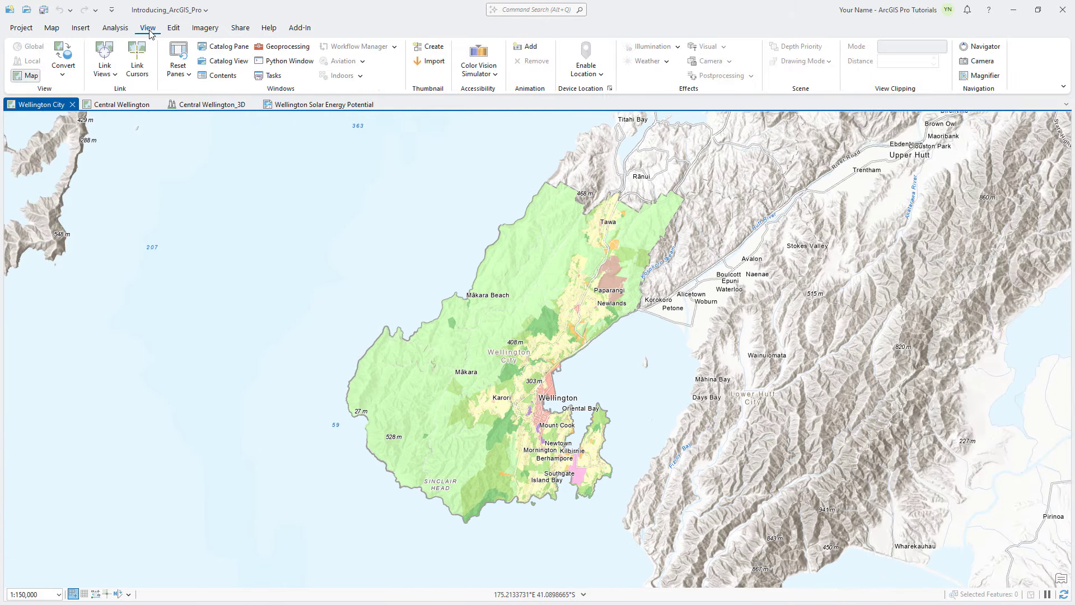
click(191, 69)
click(193, 91)
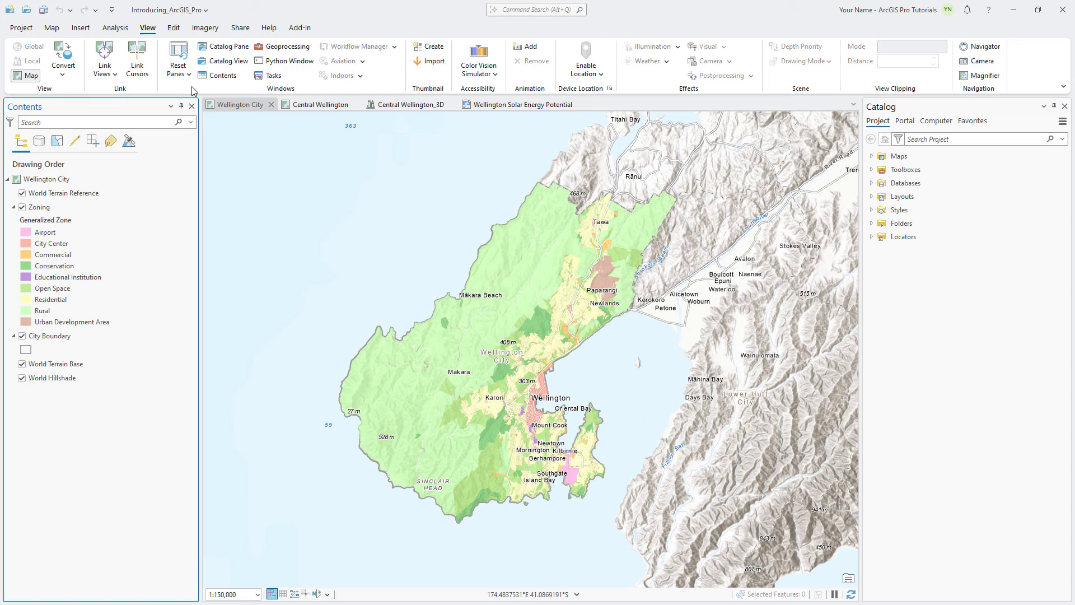
- View Central Wellington and Central Wellington_3D, ending on the Wellington Solar Energy Potential layout
click(316, 107)
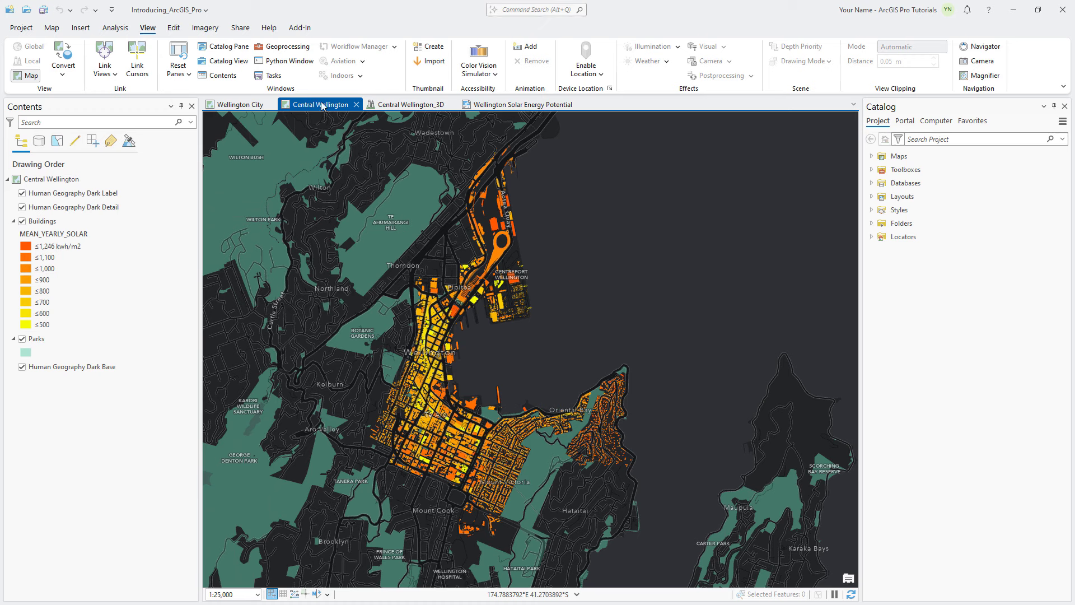
click(409, 105)
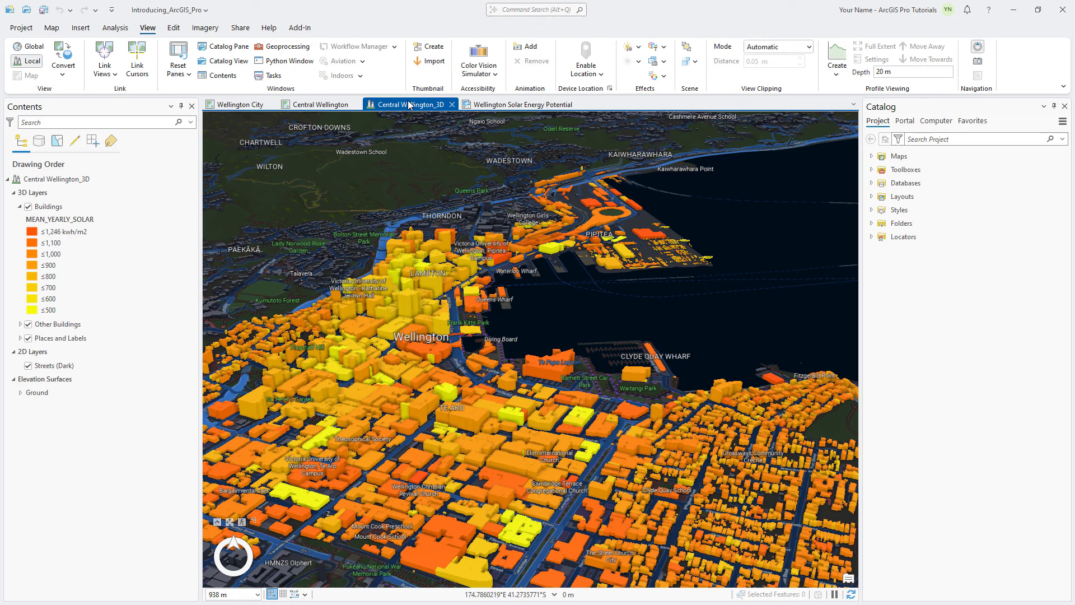
click(498, 104)
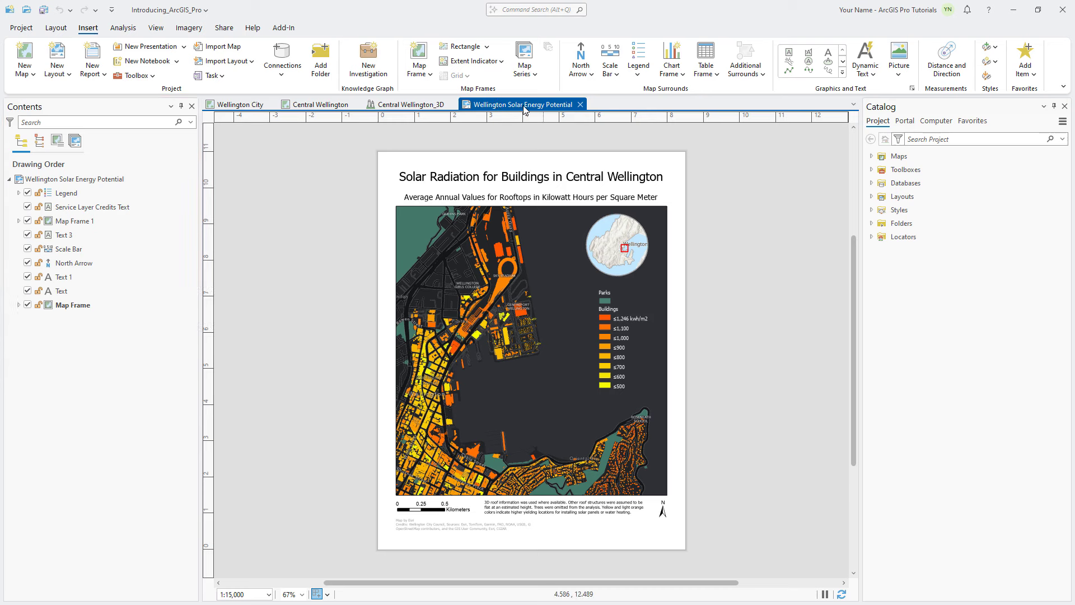
click(270, 105)
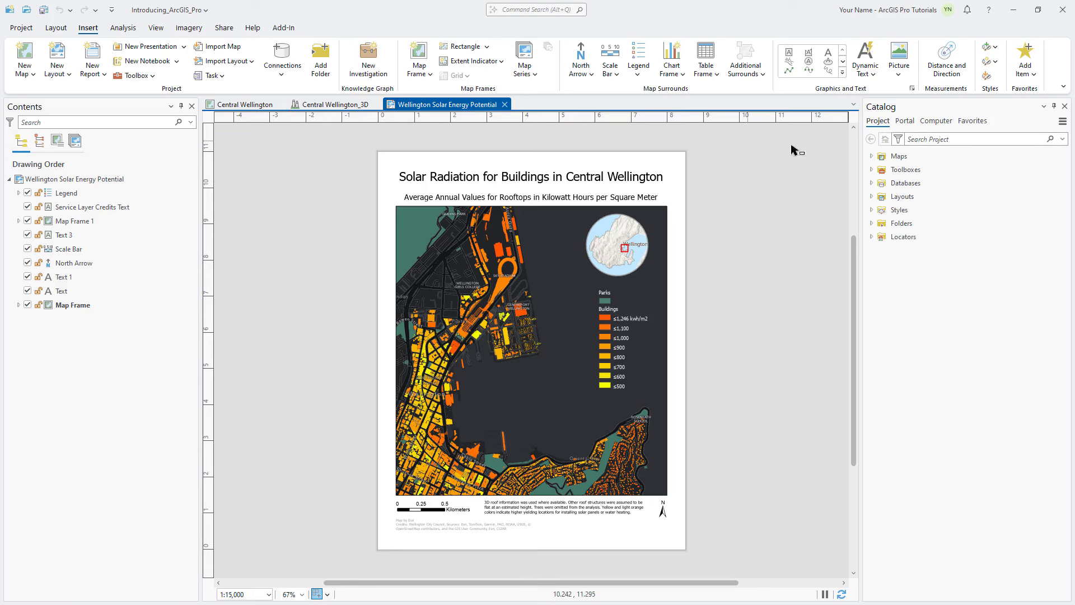
- Open the Wellington City map from the Catalog's Maps folder in a new view
click(872, 157)
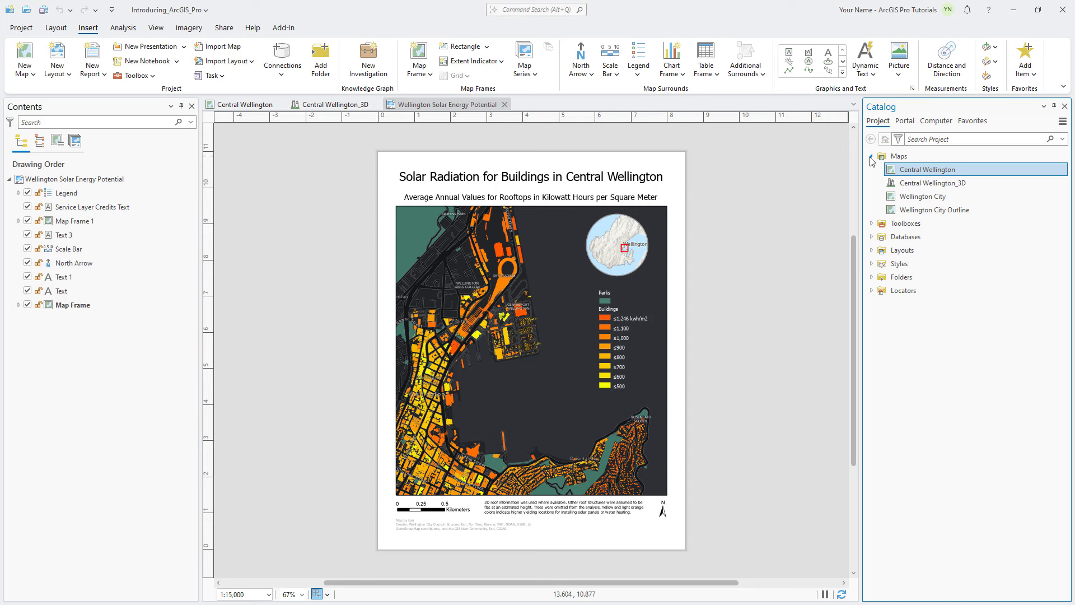
right_click(913, 197)
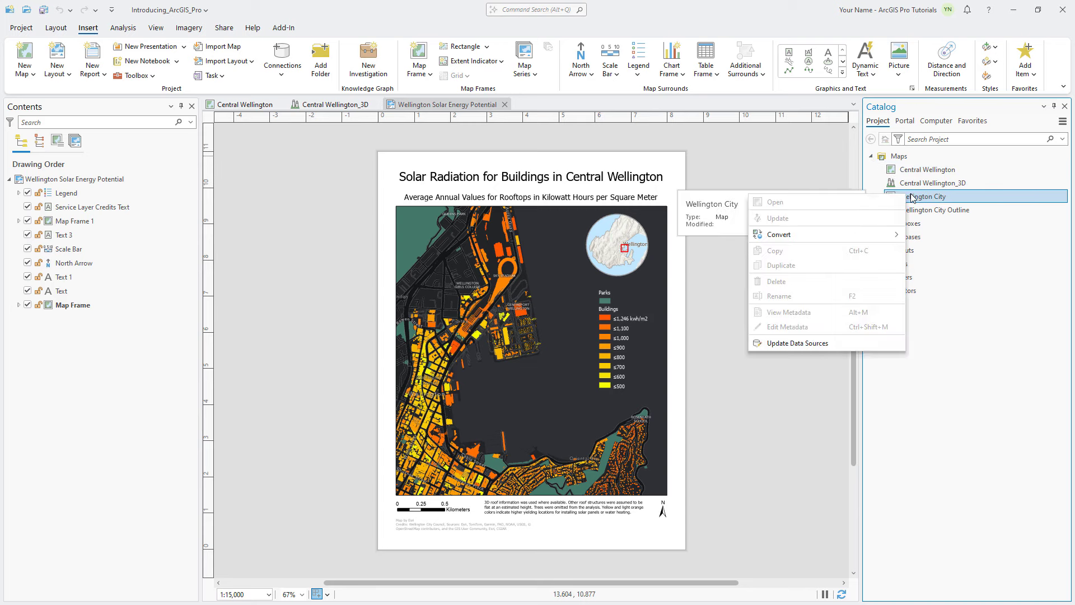
click(884, 201)
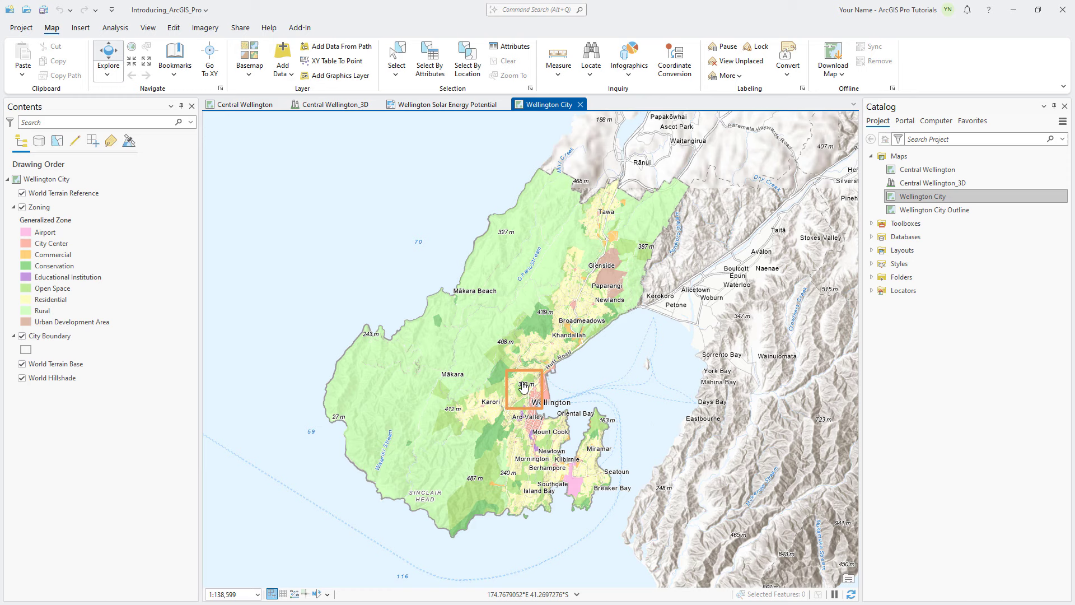
- Pan the map, then jump to the Wellington City bookmark extent
key(Right)
key(Down)
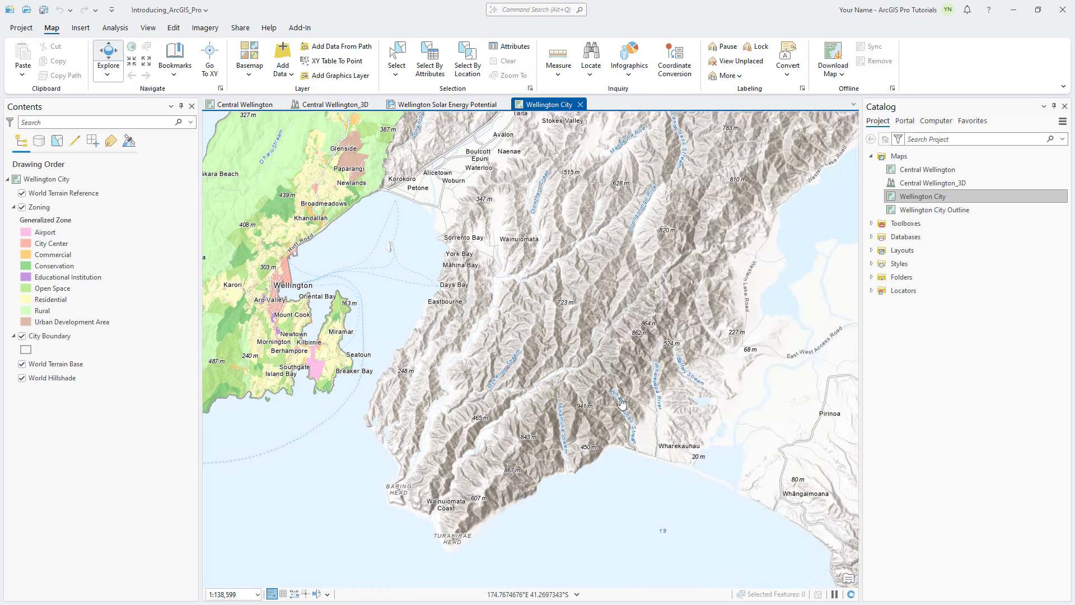
key(Right)
key(Down)
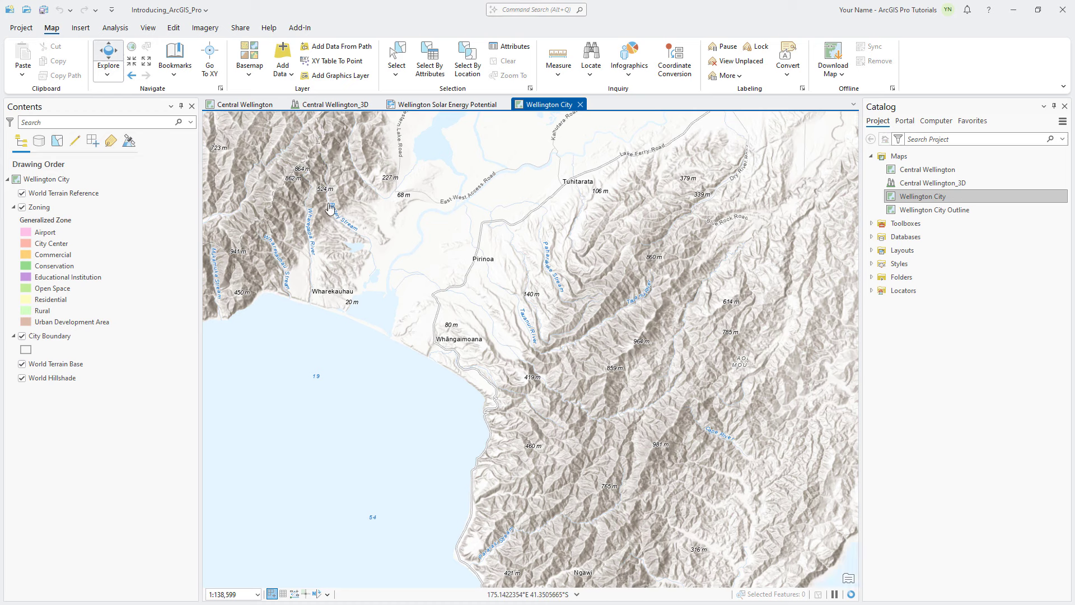
click(175, 61)
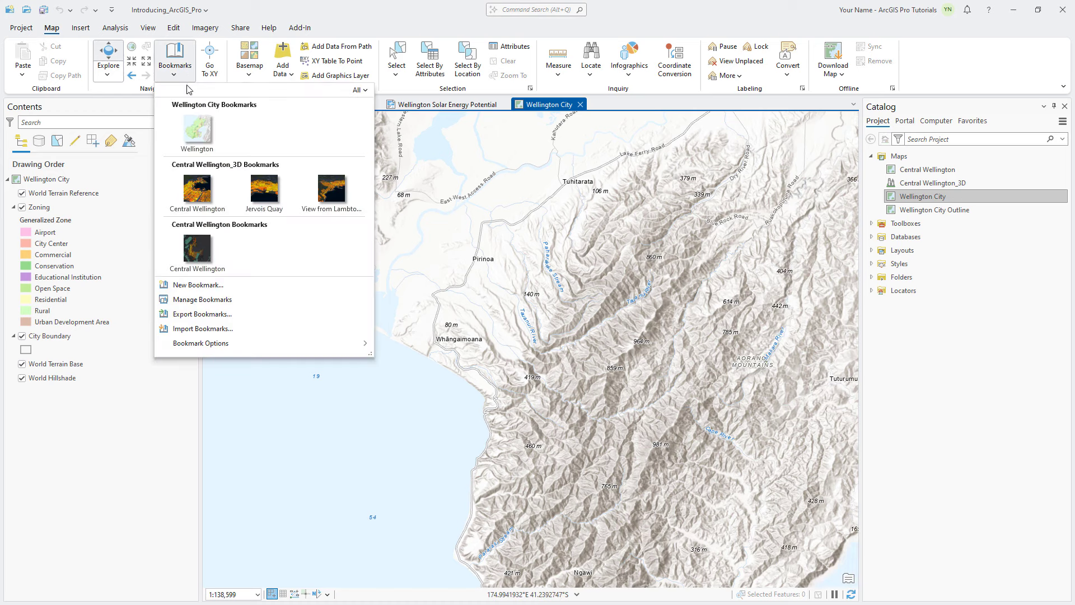
click(197, 131)
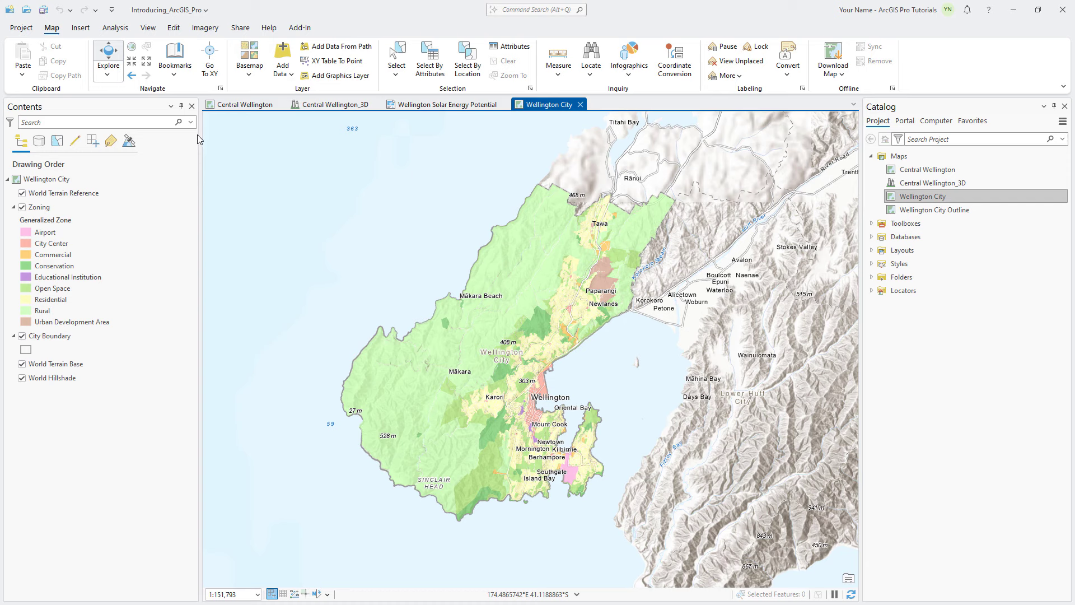
- Zoom in four steps and out two, then set the map scale to 1:24,000
click(129, 67)
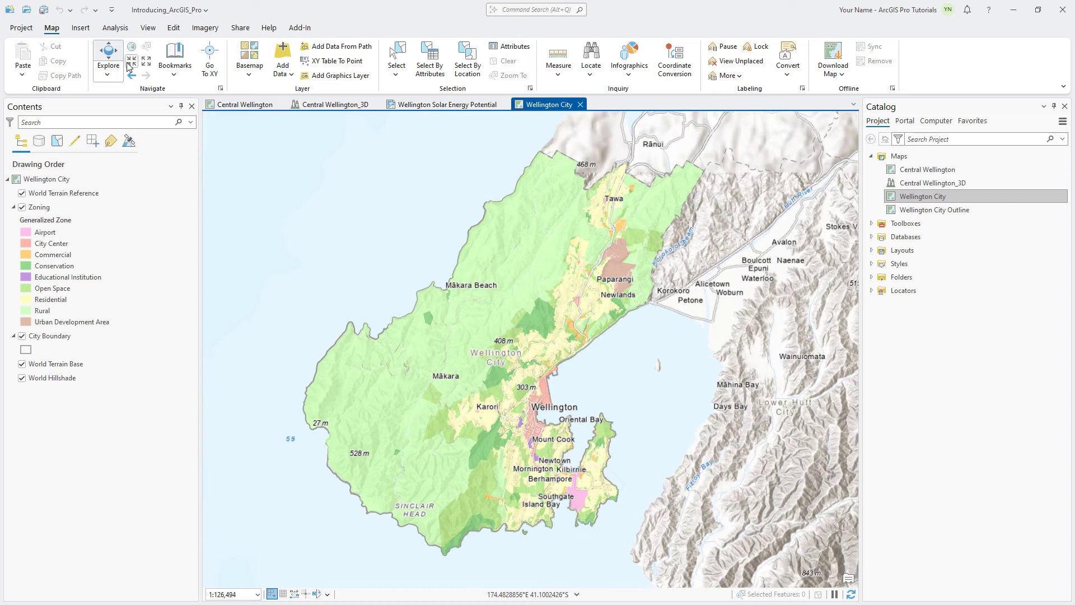
click(129, 68)
click(129, 68)
click(129, 67)
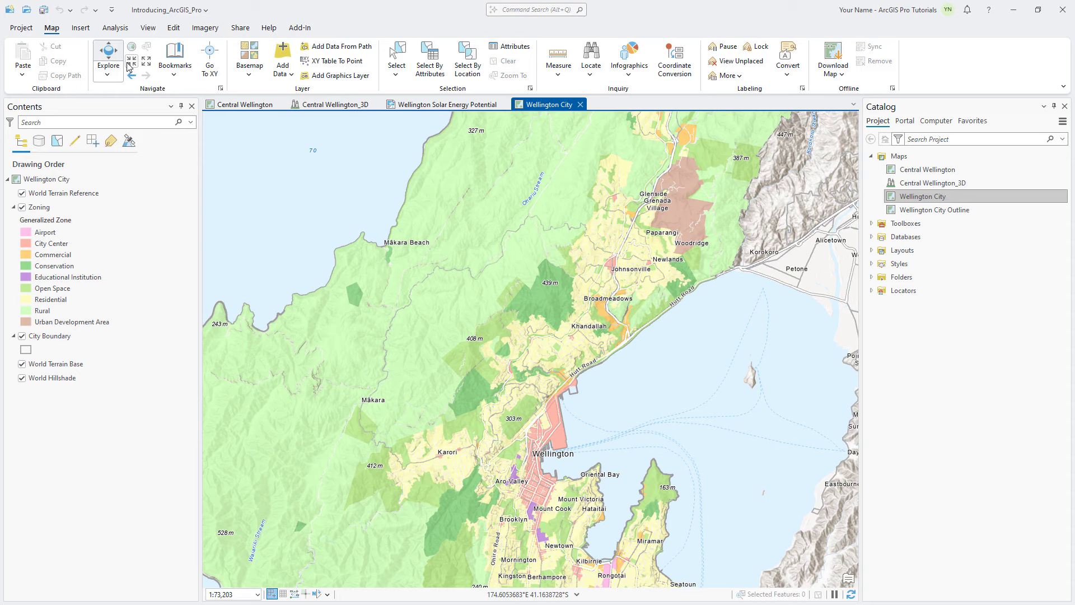
click(147, 63)
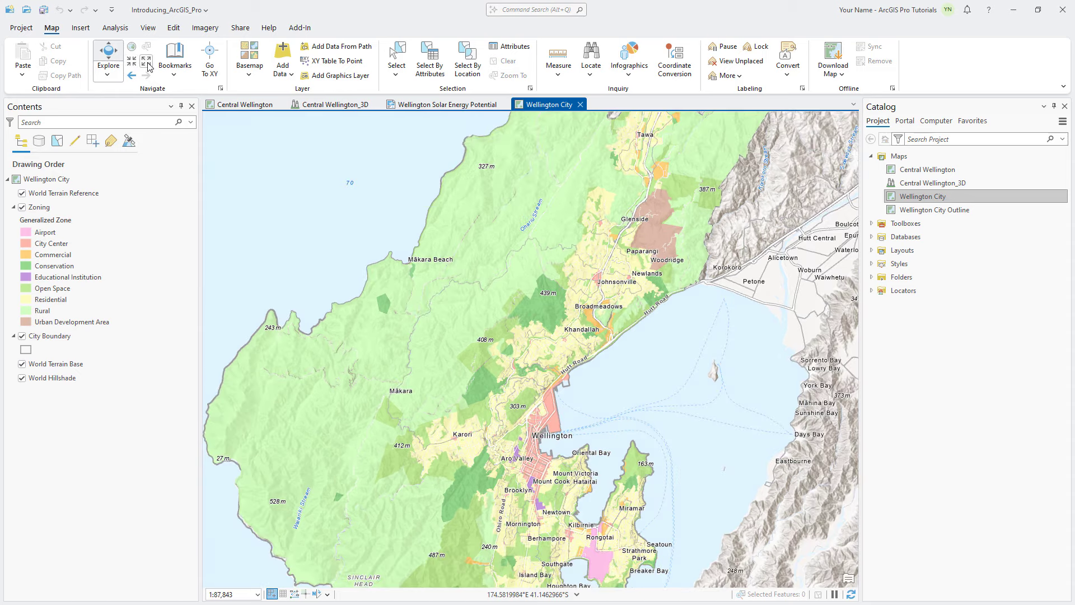
click(146, 63)
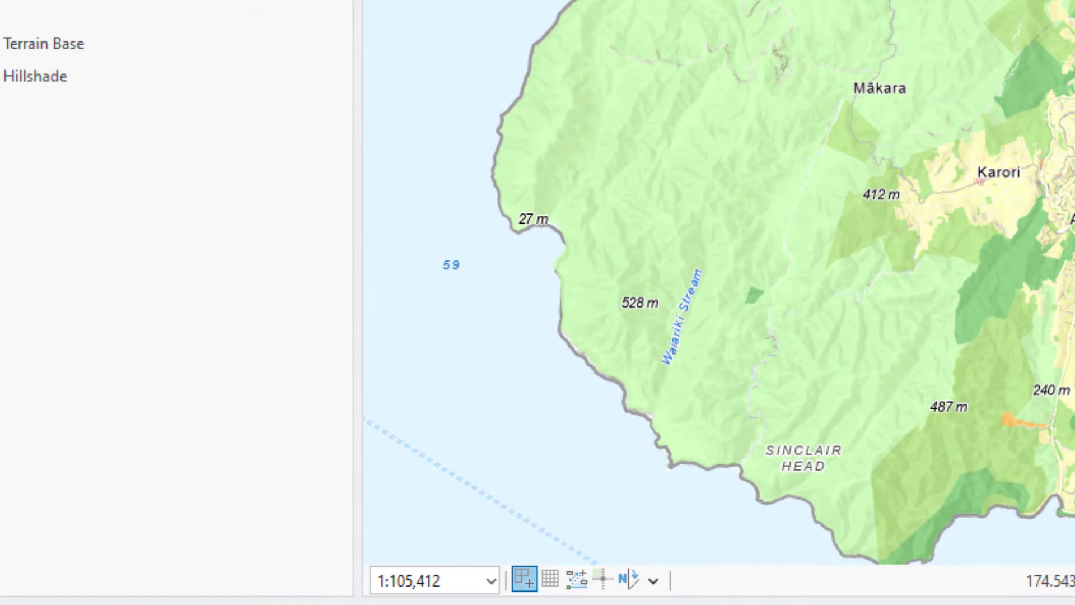
click(491, 581)
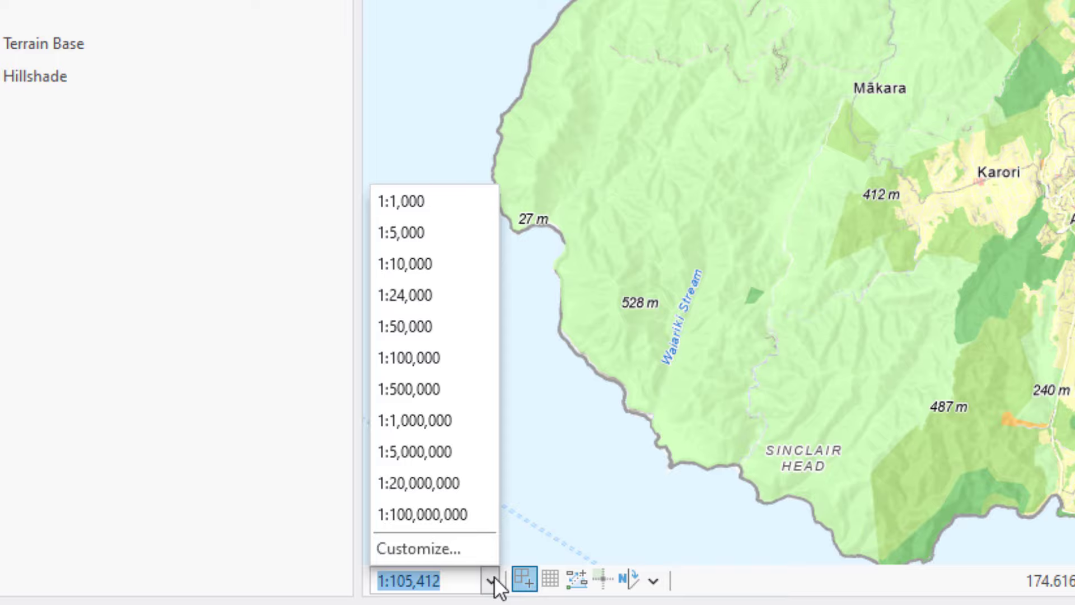
click(456, 300)
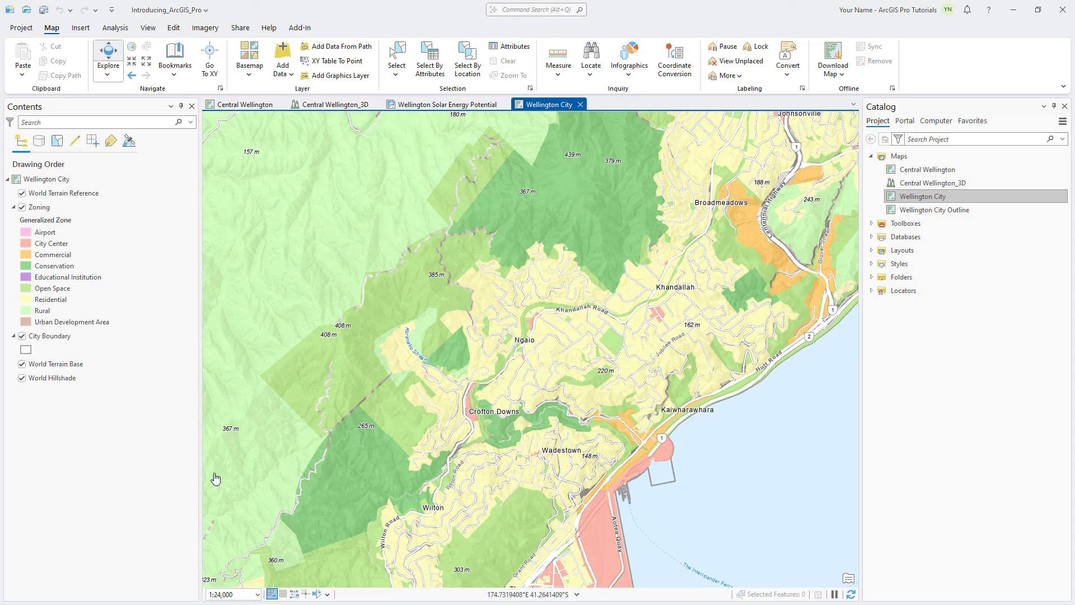
- Zoom to the City Boundary layer, check a rural zoning polygon's pop-up, then select the Zoning layer
right_click(62, 339)
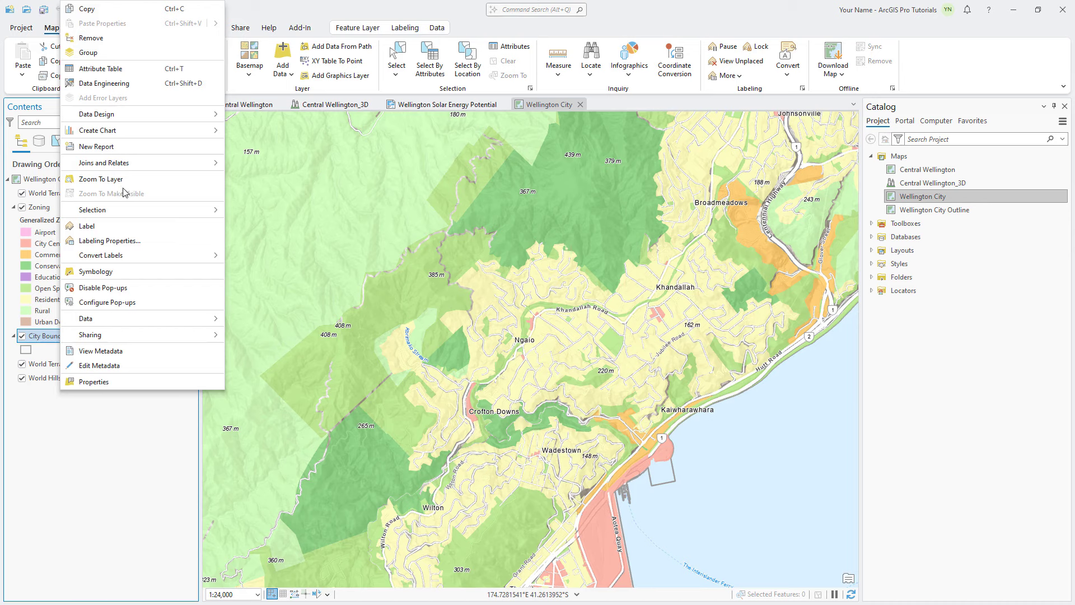
click(130, 180)
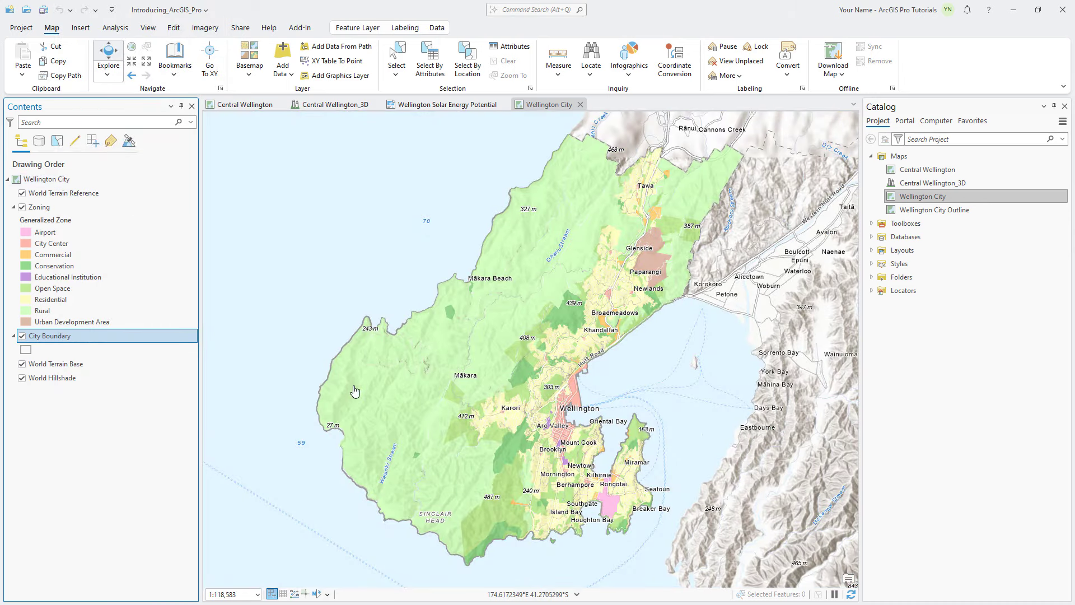
click(373, 400)
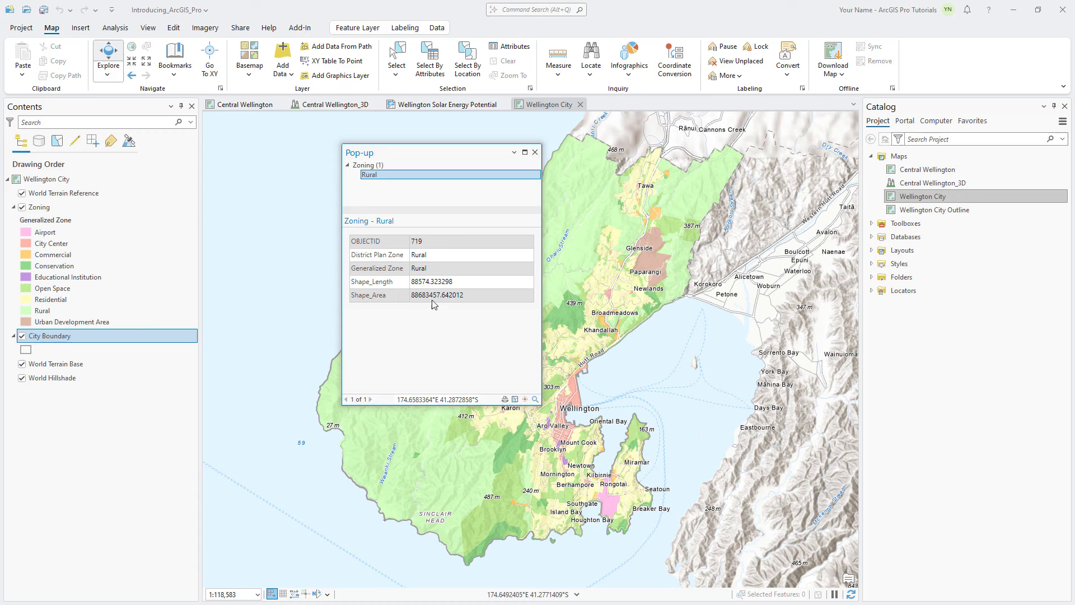
click(536, 152)
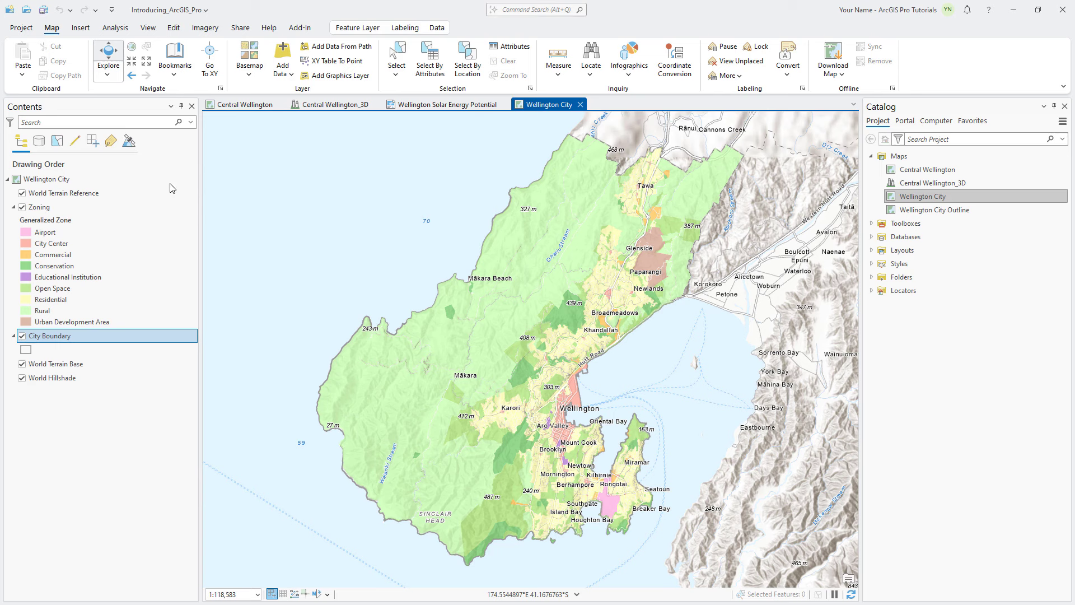
click(79, 208)
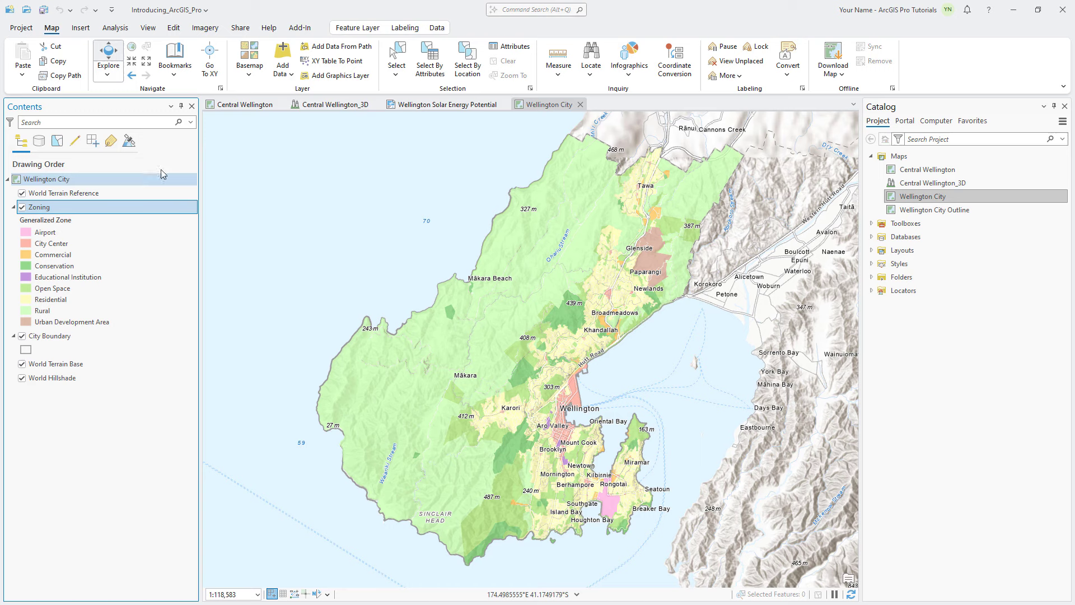
- Open the Zoning layer's attribute table from the Data tab
click(434, 29)
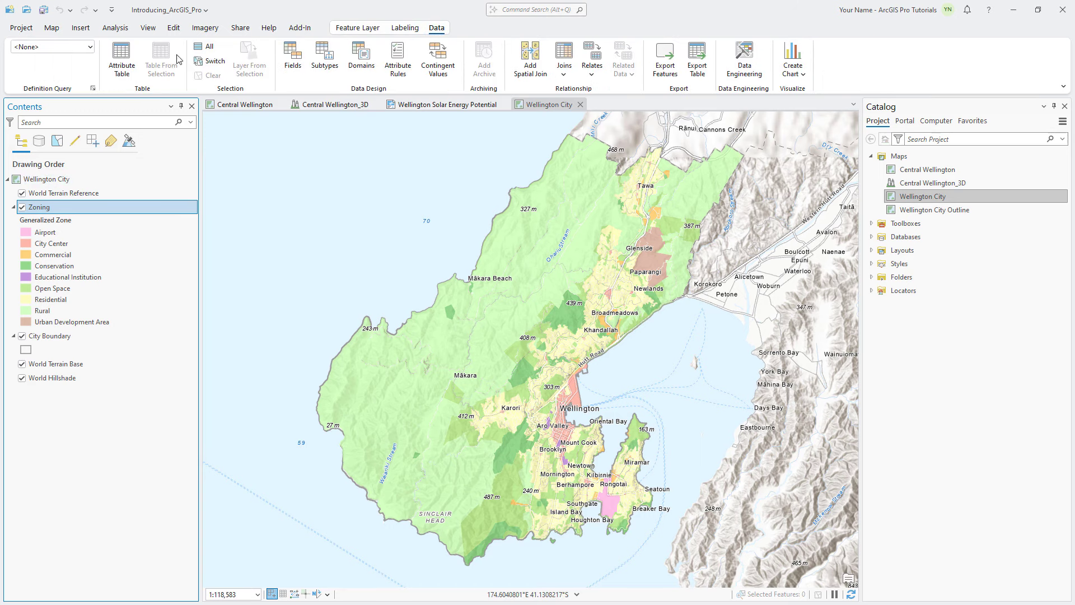
click(123, 66)
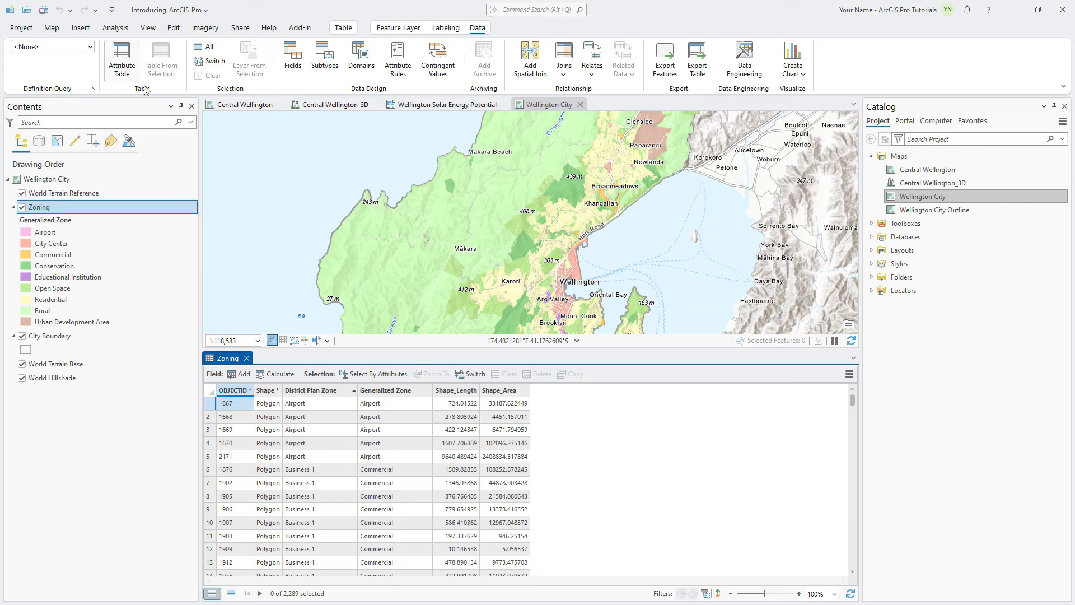
- Undock the Zoning table into a smaller floating window placed at the map's upper right
drag(223, 363, 505, 250)
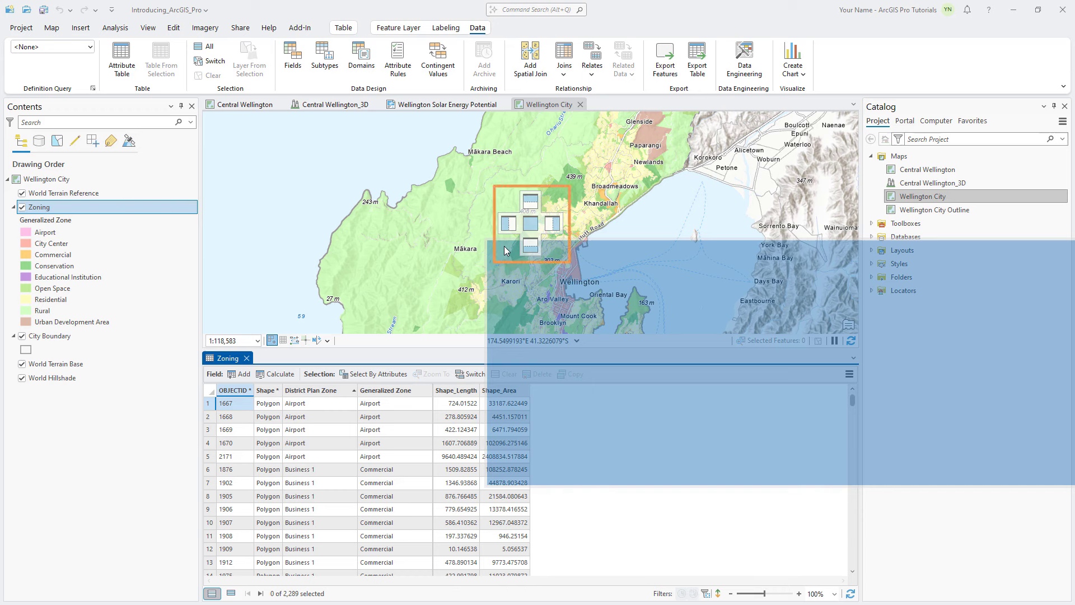
drag(506, 250, 361, 255)
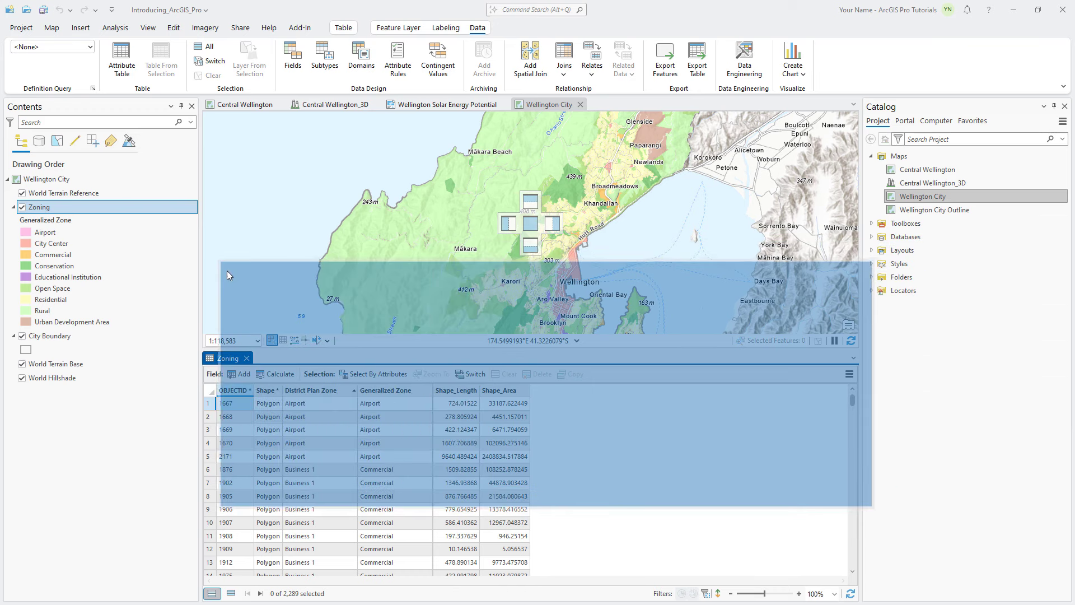
drag(227, 271, 211, 280)
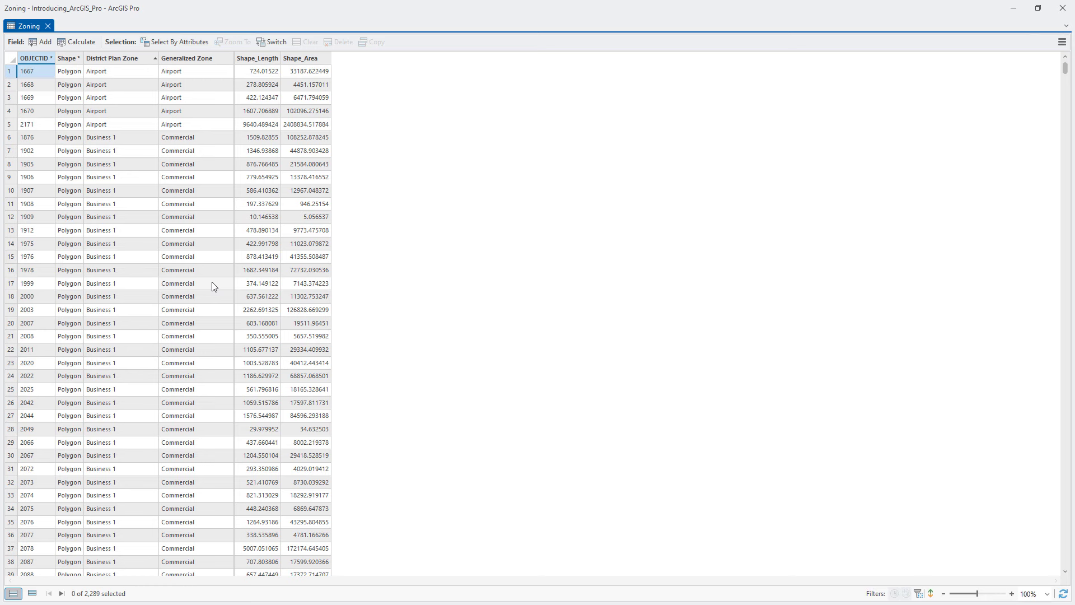
click(1039, 10)
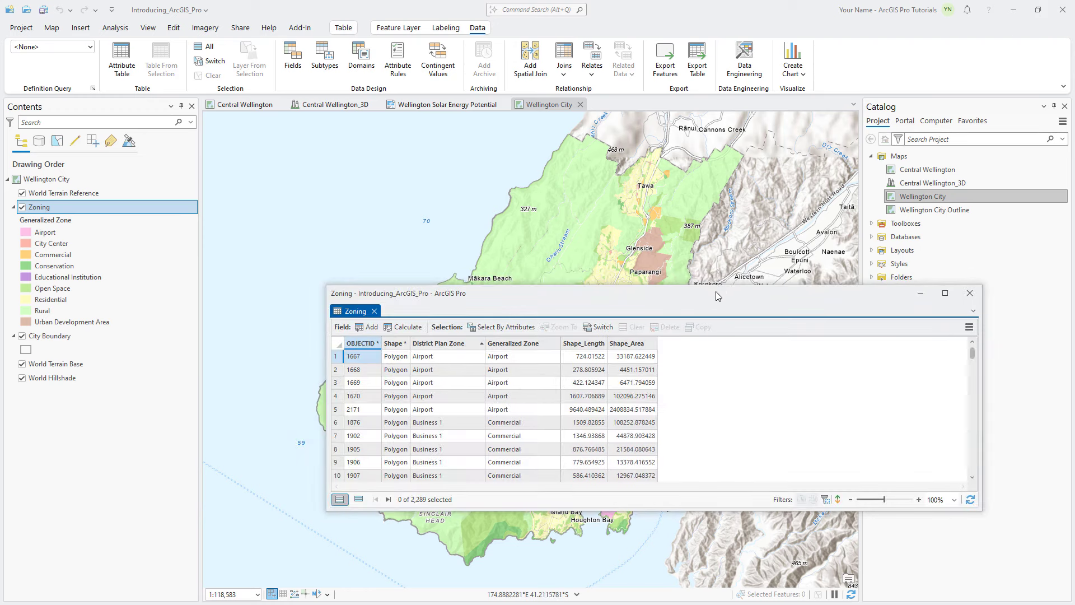
drag(716, 293, 802, 58)
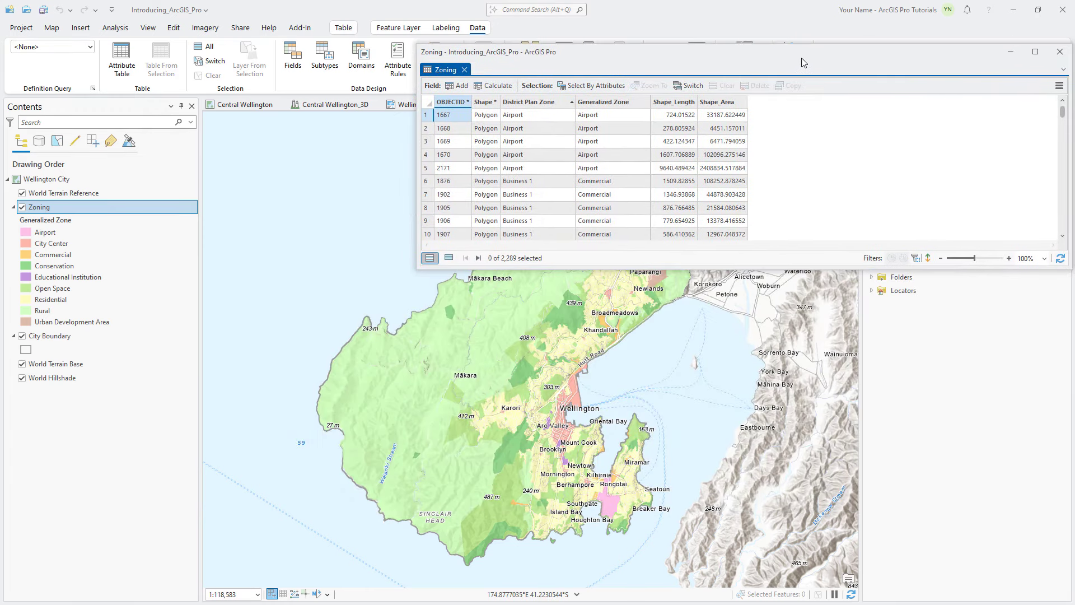
- Select Zoning table rows 1–5, the Airport records starting at OBJECTID 1667
click(425, 116)
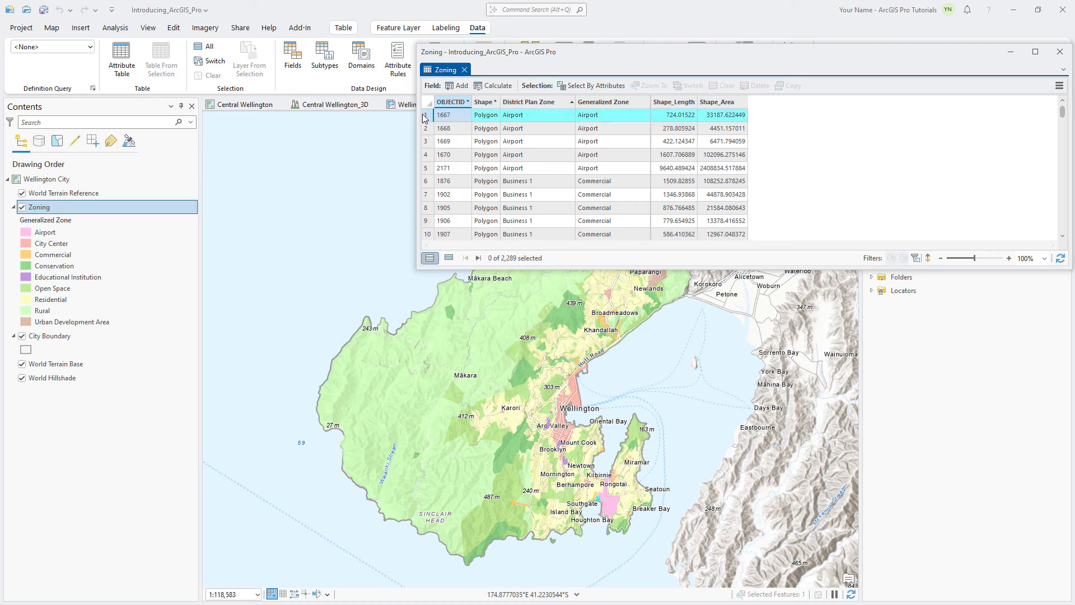
click(424, 116)
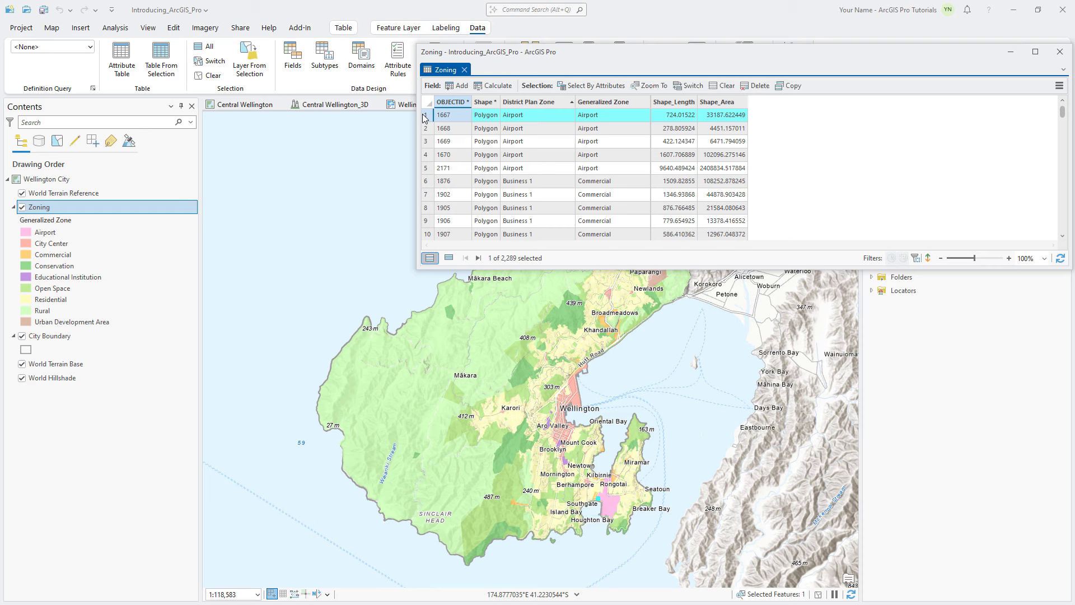
shift+click(424, 172)
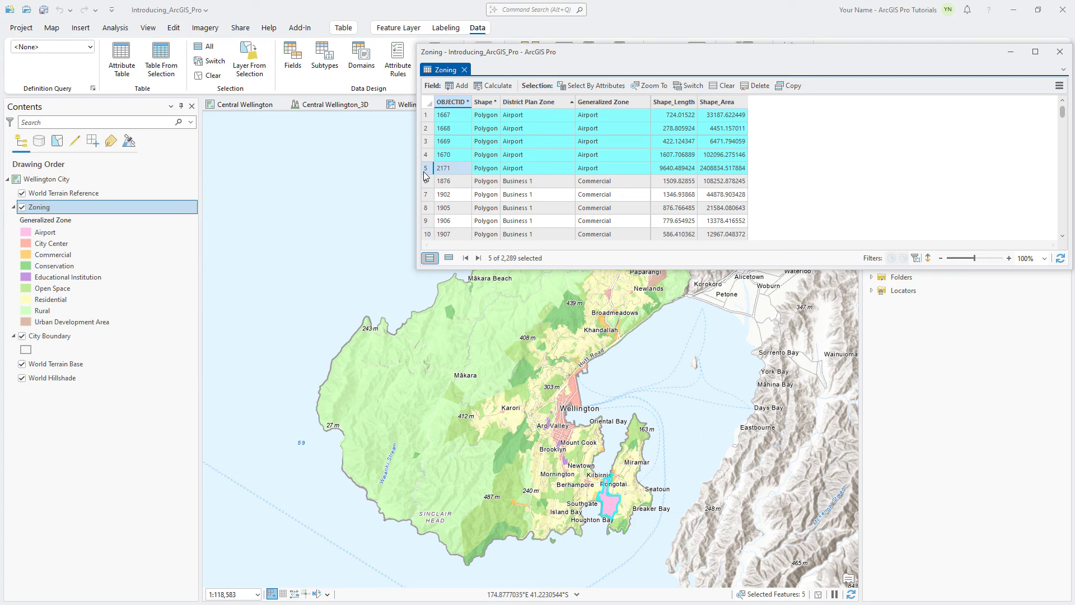
- Run Select By Attributes with Generalized Zone equal to Conservation, selecting 48 records
click(53, 29)
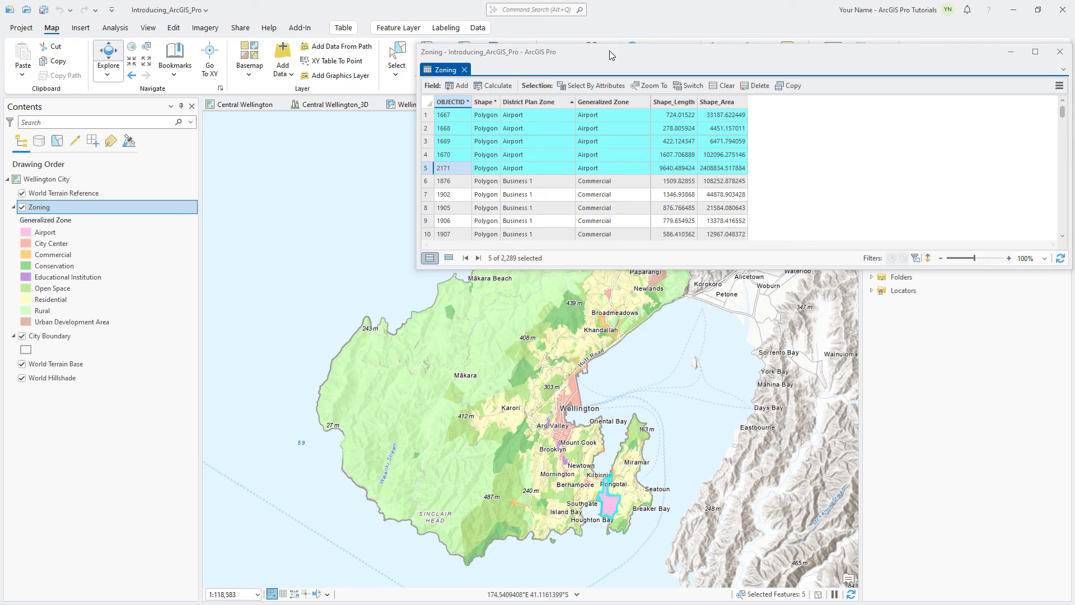
drag(612, 55, 568, 136)
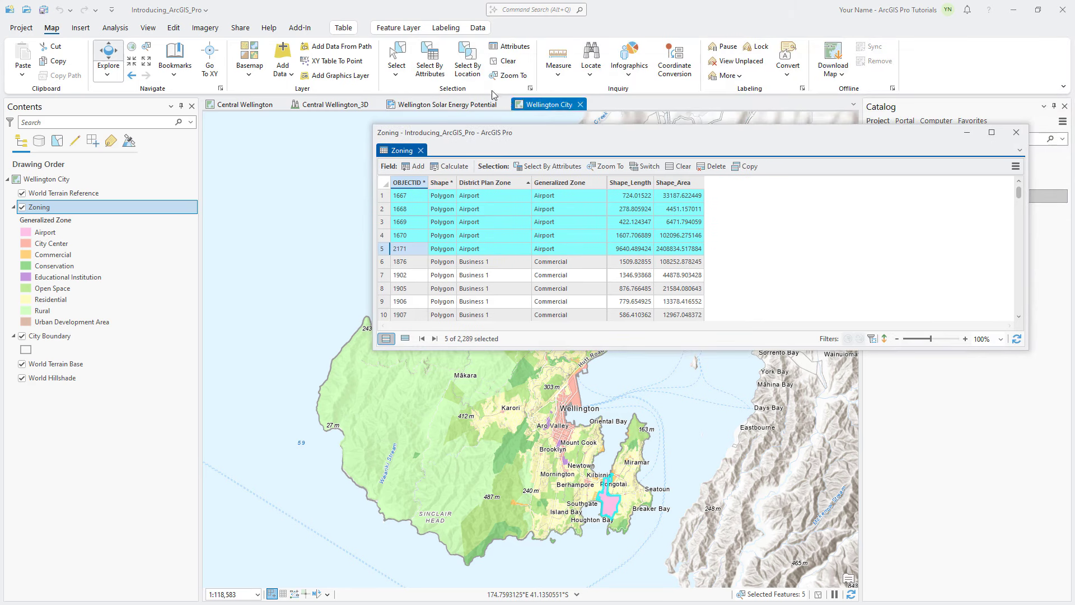
click(430, 62)
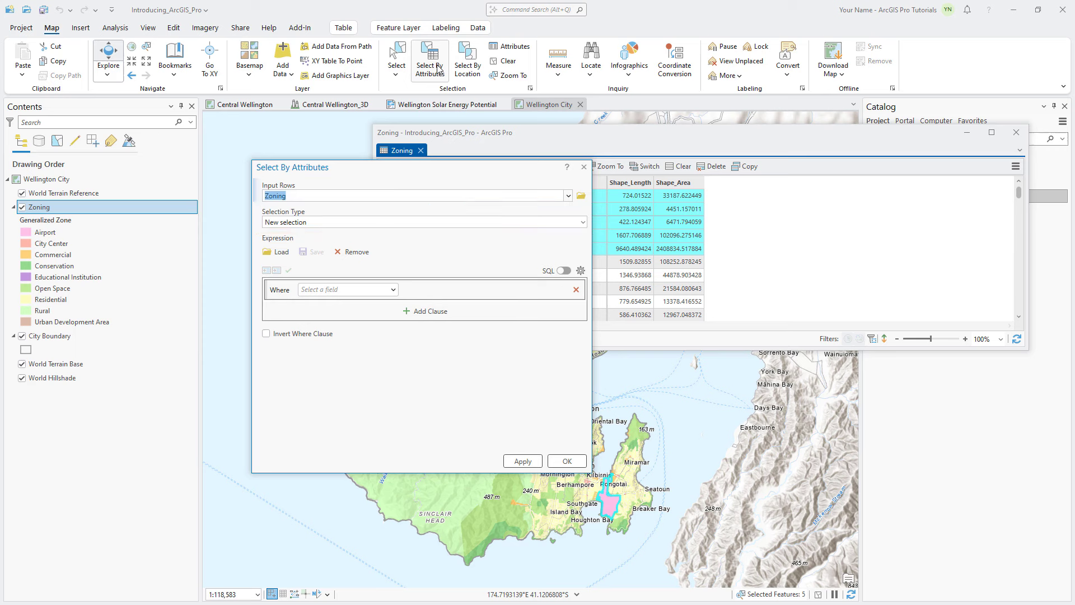
click(392, 290)
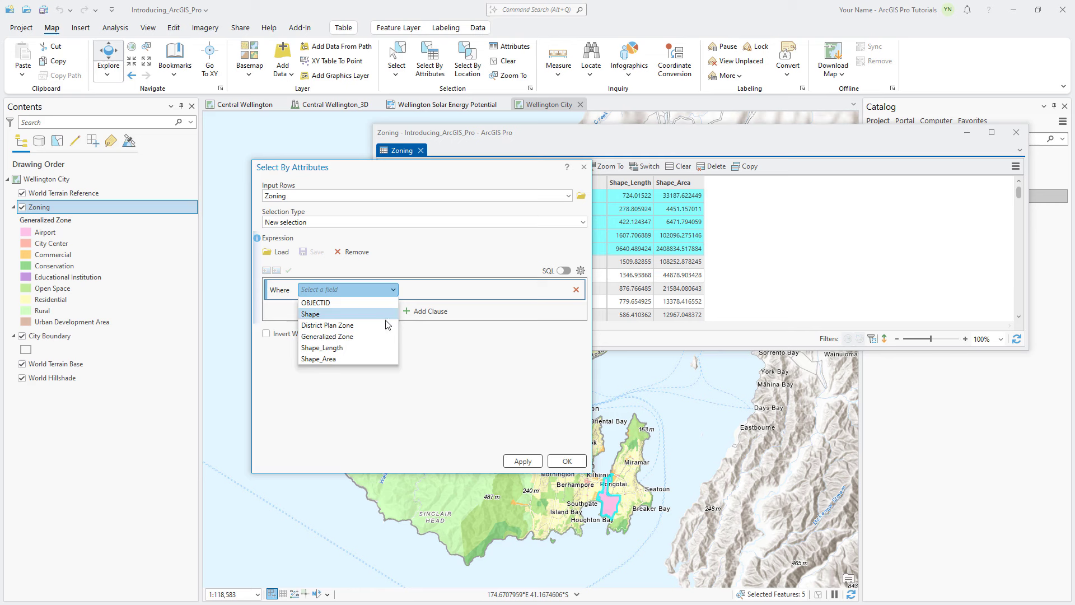
click(386, 336)
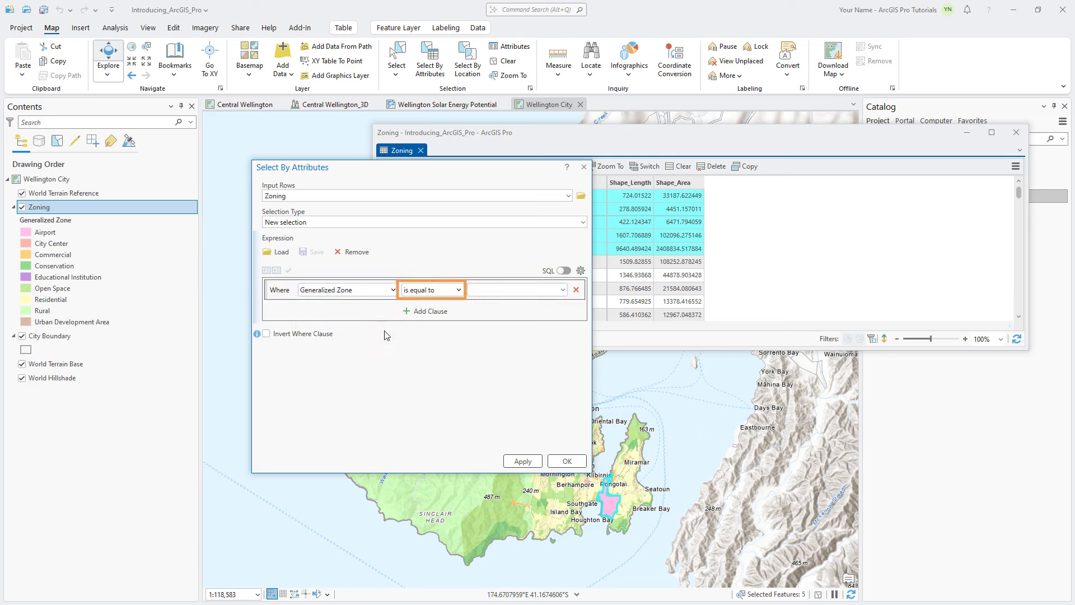
click(563, 290)
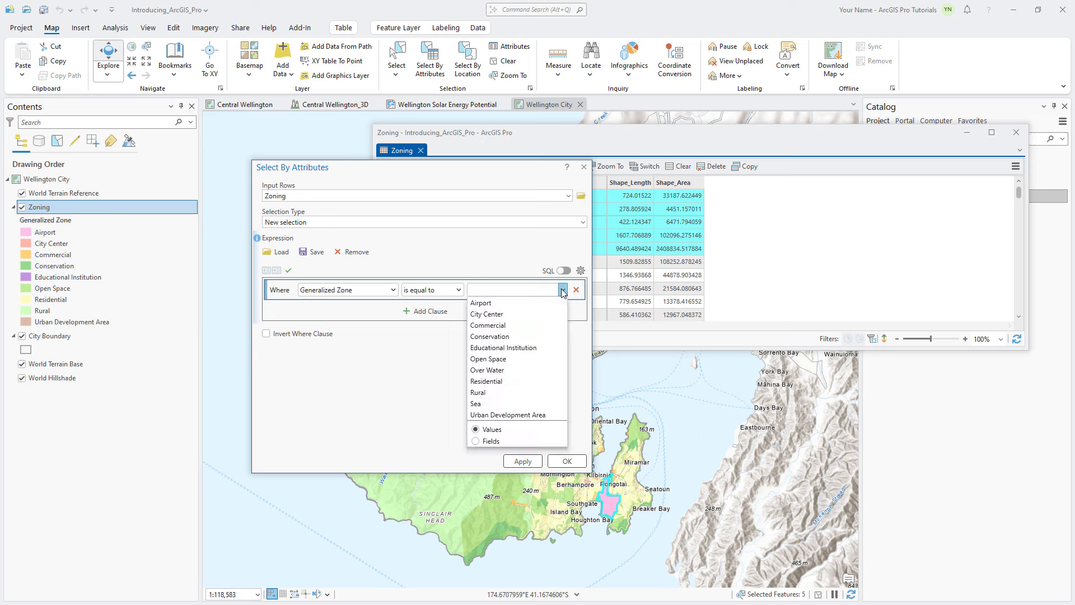
click(538, 336)
click(566, 461)
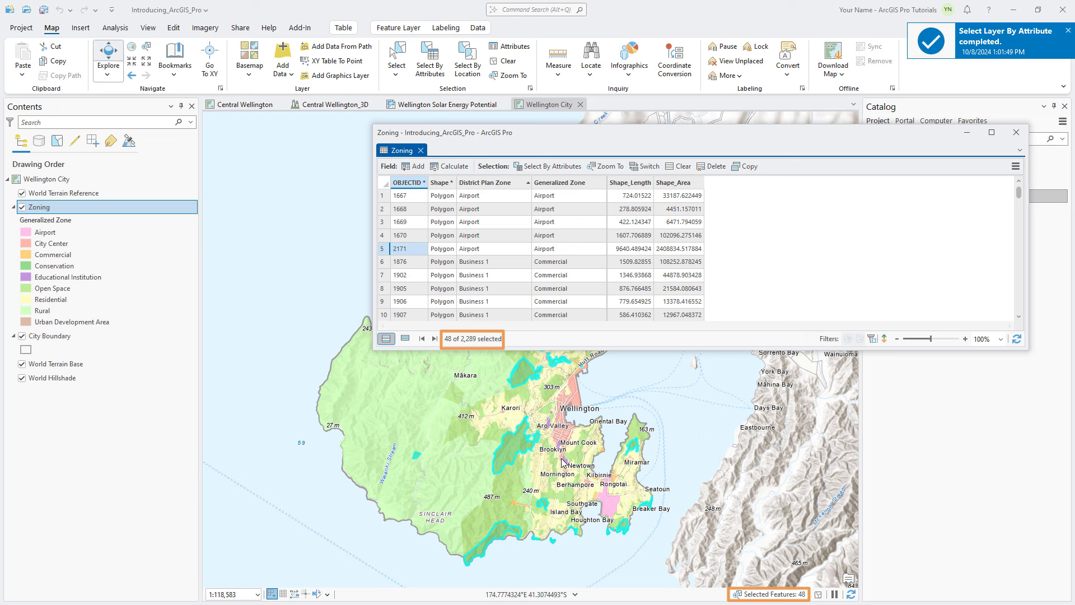
- Clear the Conservation selection and close the floating Zoning table window
click(404, 339)
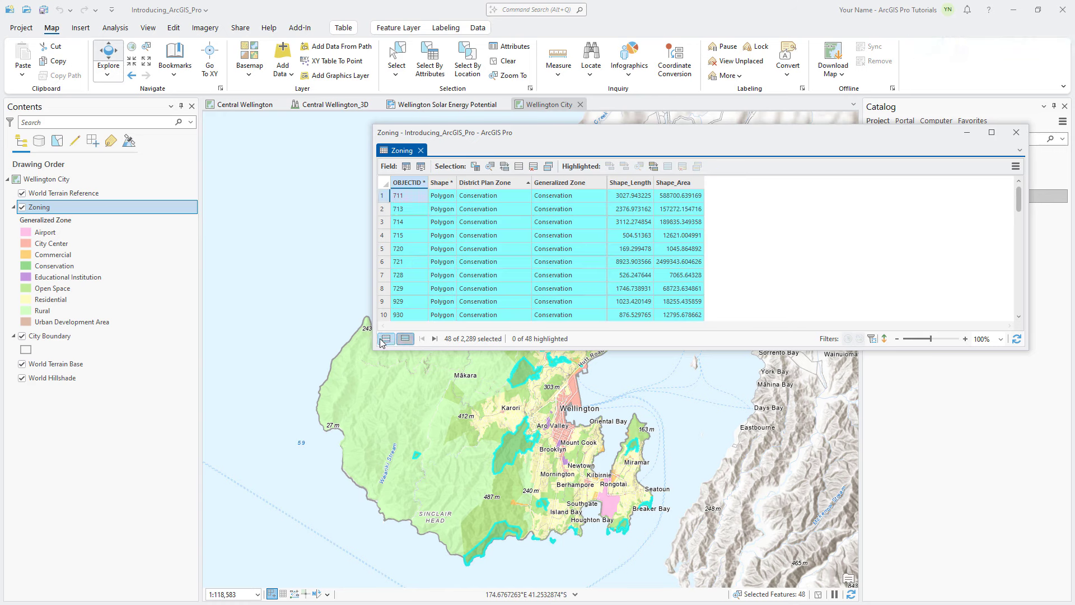
click(386, 339)
click(508, 61)
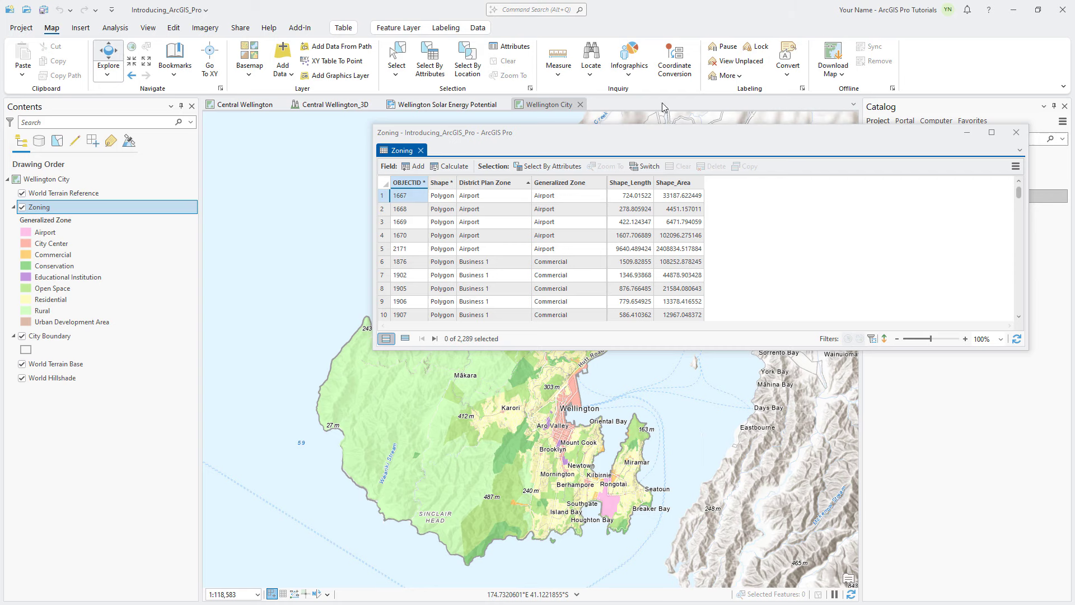
click(1016, 133)
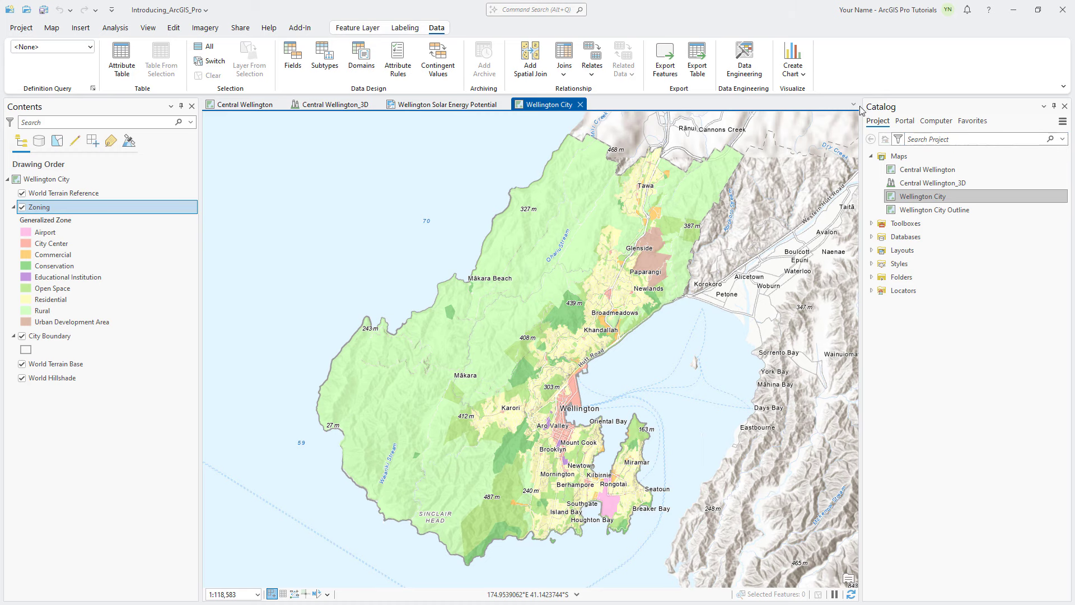
- On the Central Wellington map, replace the Human Geography Dark basemap with Firefly Imagery Hybrid
click(247, 105)
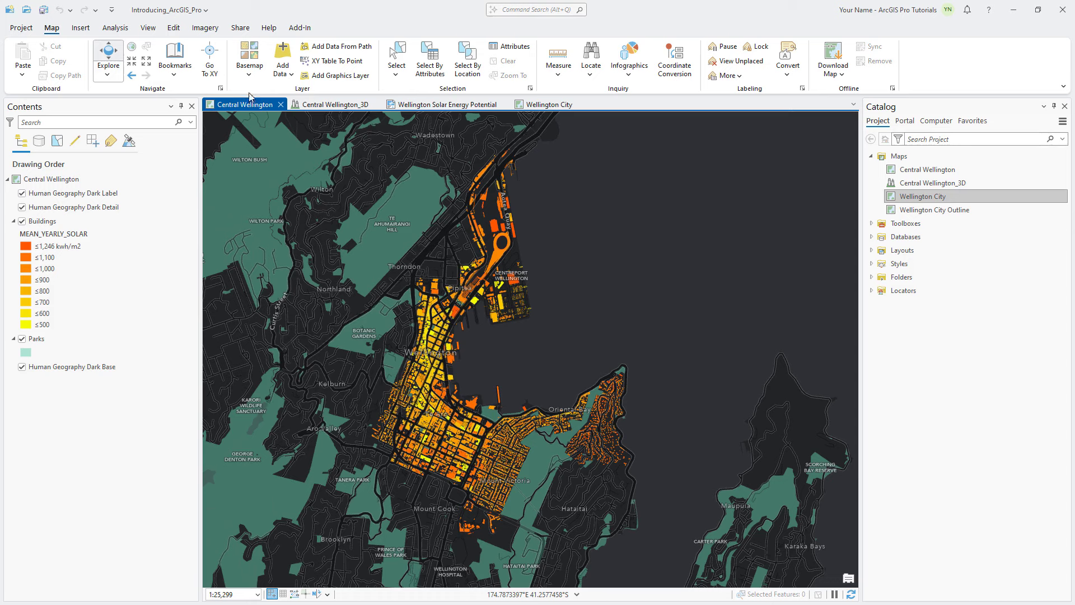
click(257, 72)
scroll(316, 160, down, 5)
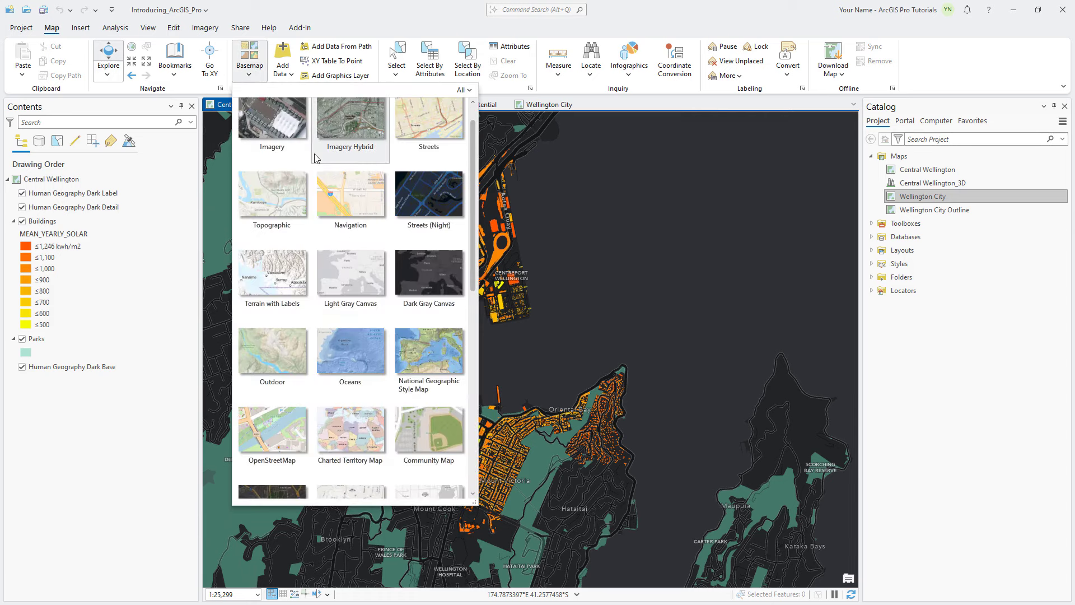
scroll(325, 164, down, 6)
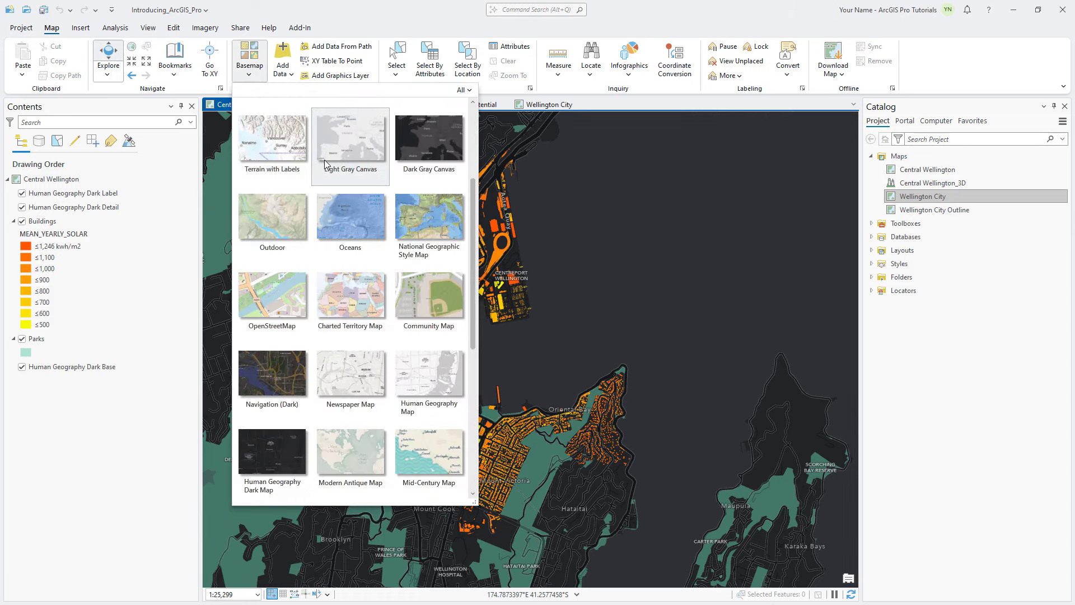
scroll(325, 164, down, 6)
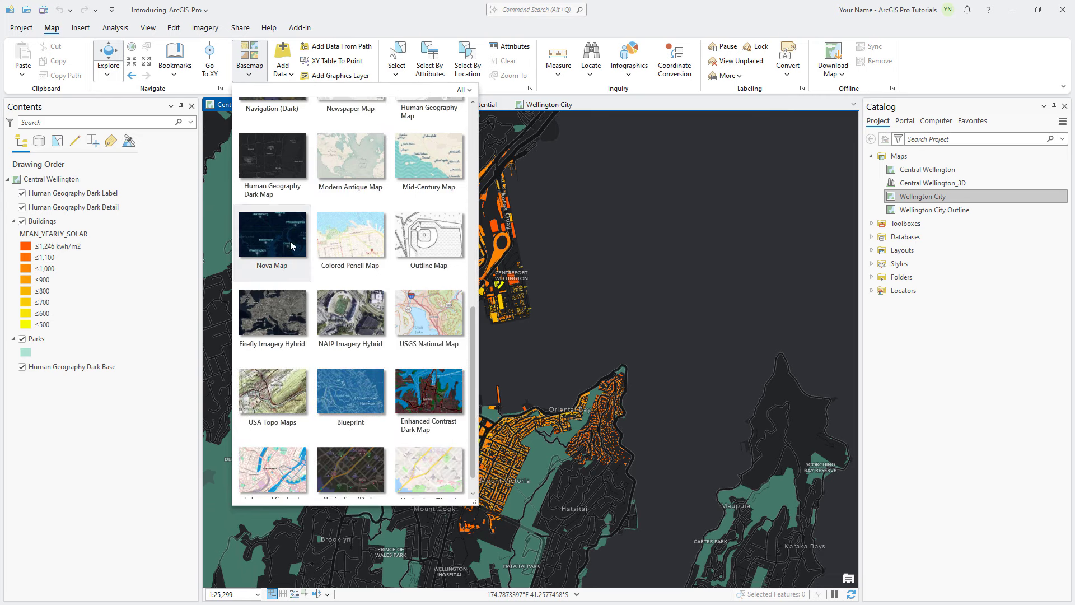
click(267, 305)
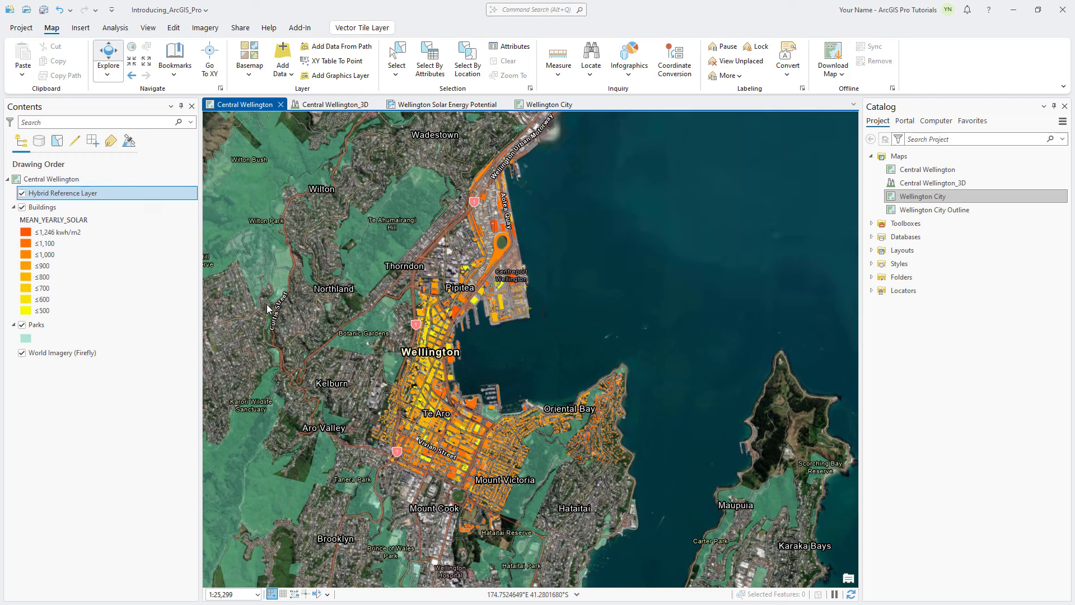
- Restyle the Parks layer with the light-green 'Park' symbol found by searching 'park'
click(87, 330)
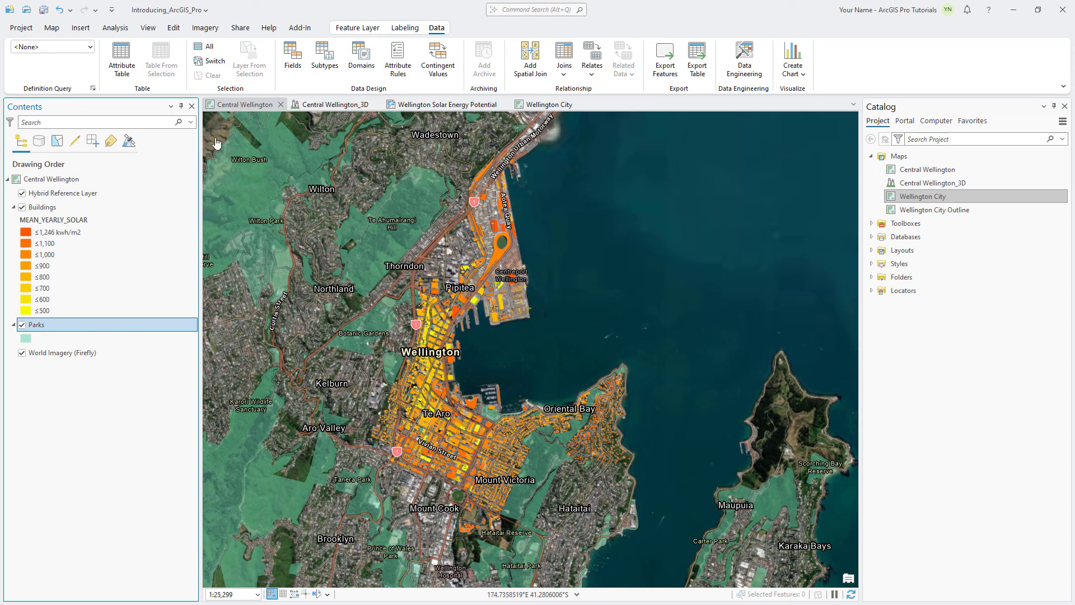
click(357, 28)
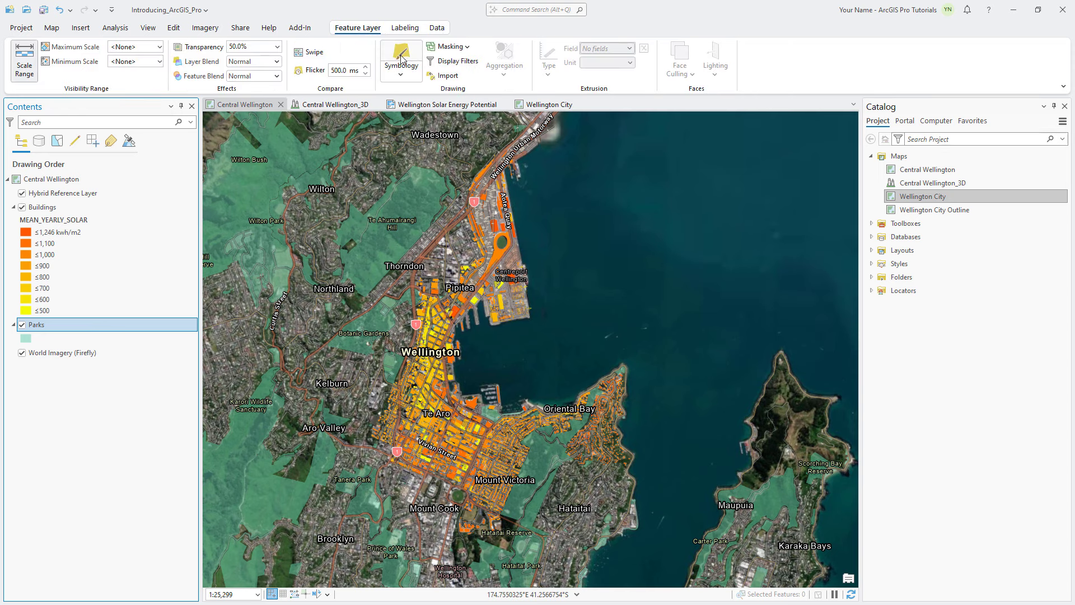
click(401, 56)
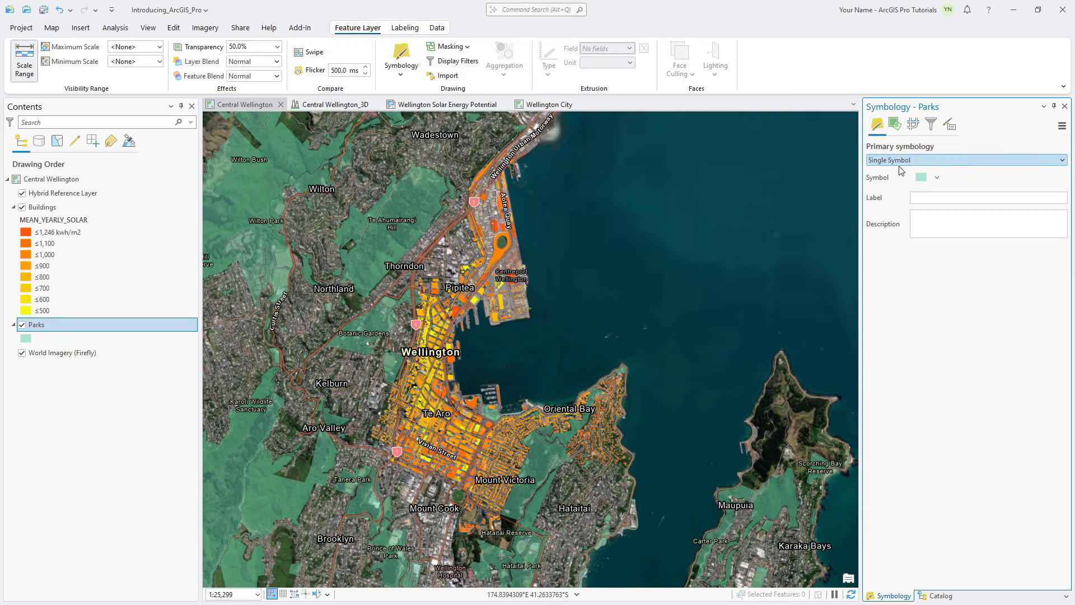
click(921, 178)
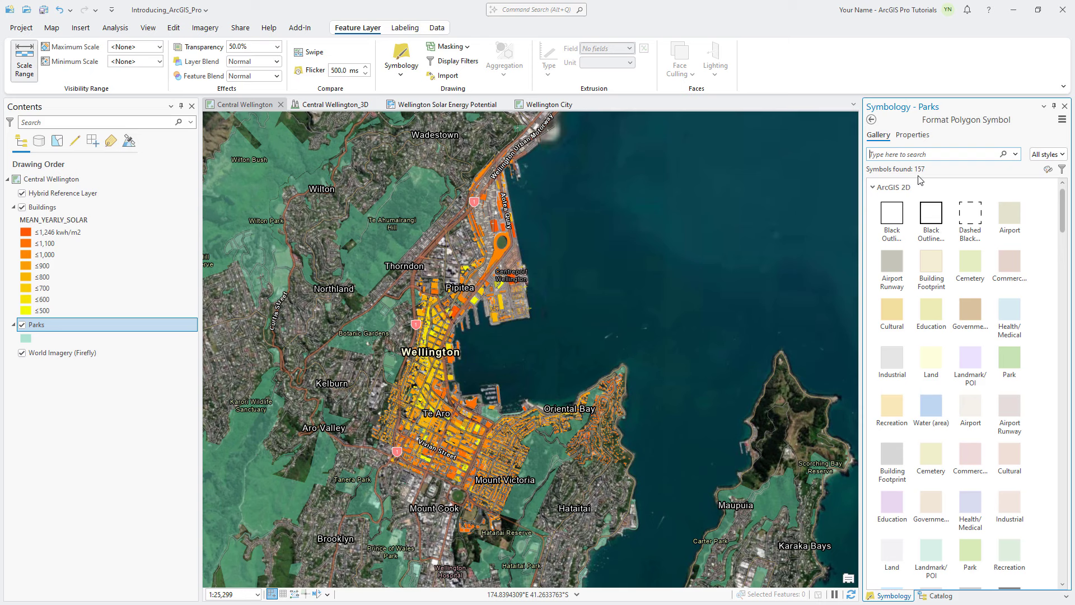
click(913, 135)
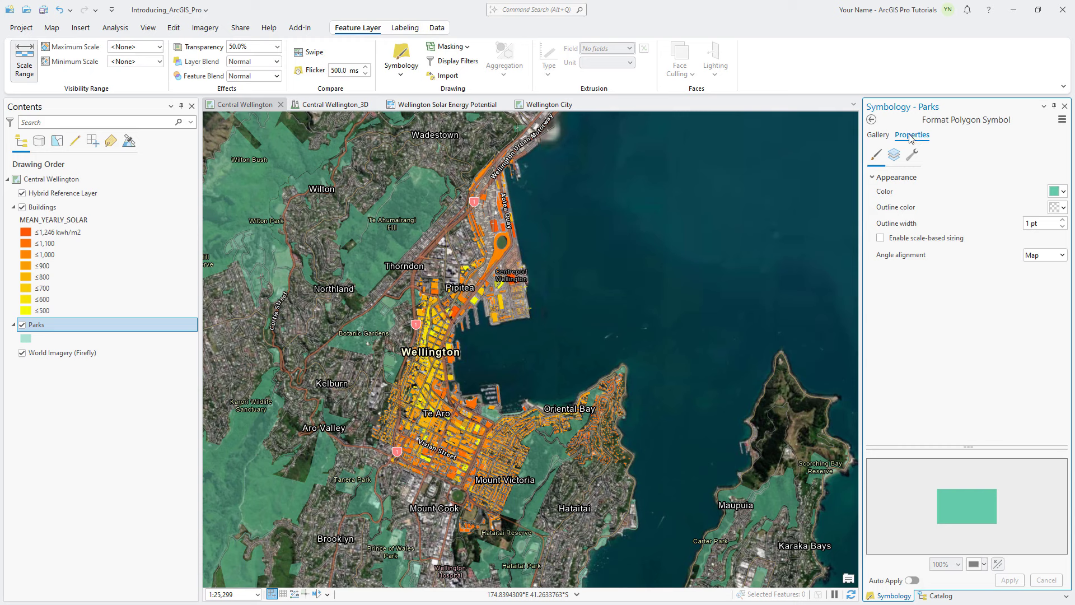
click(879, 136)
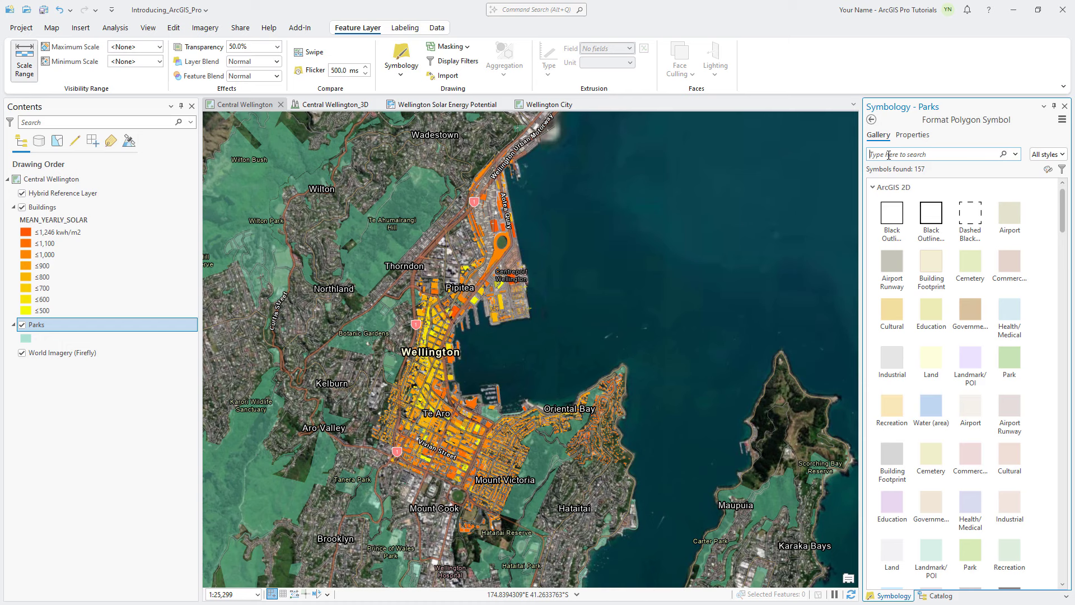
text(park)
key(Return)
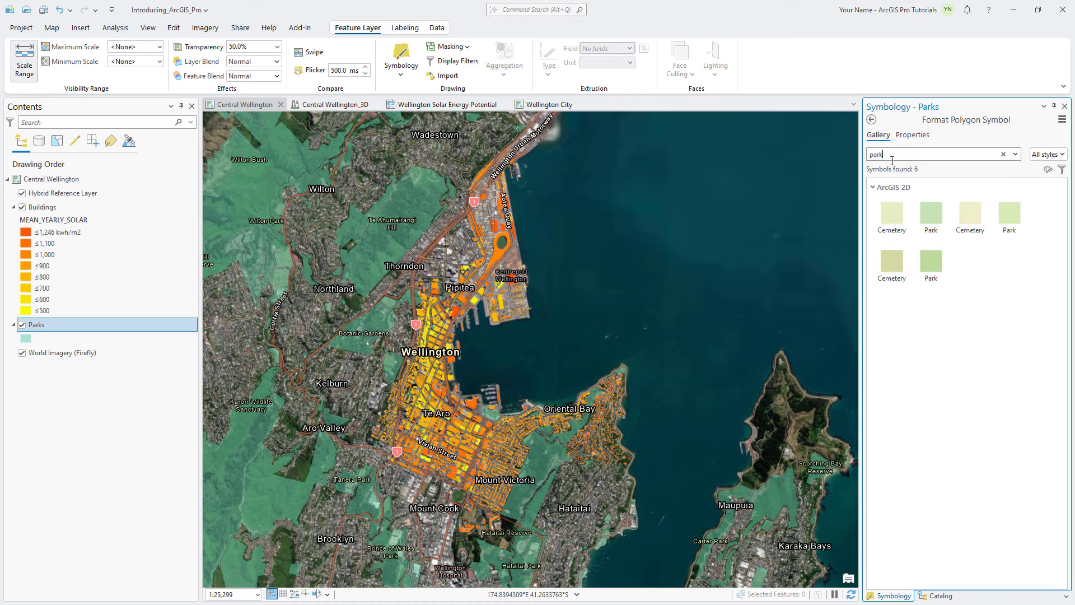
click(932, 217)
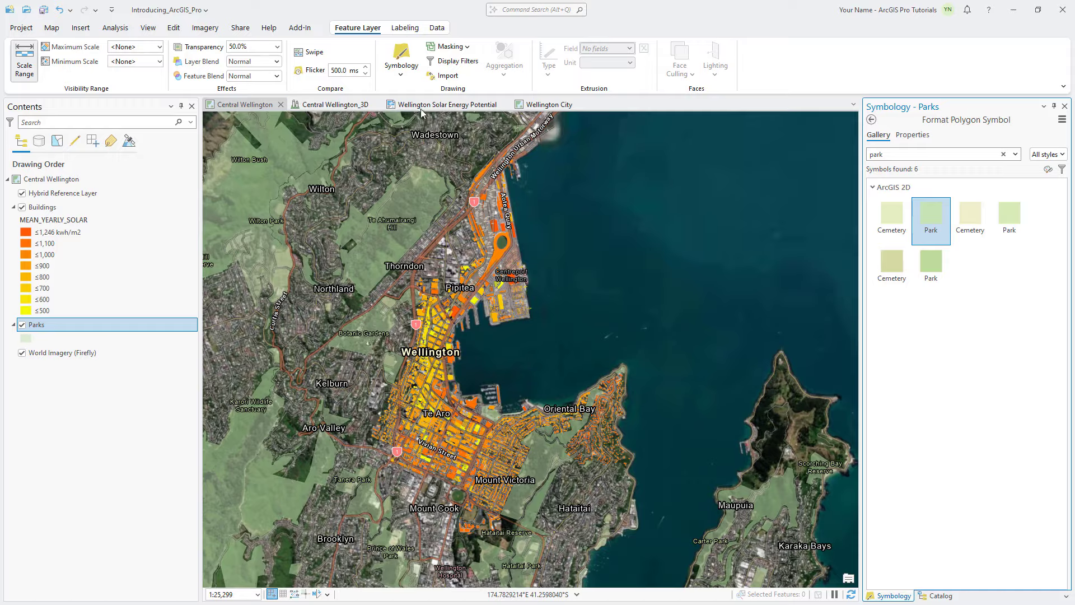
- Show the Central Wellington_3D scene at the Jervois Quay bookmark
click(347, 105)
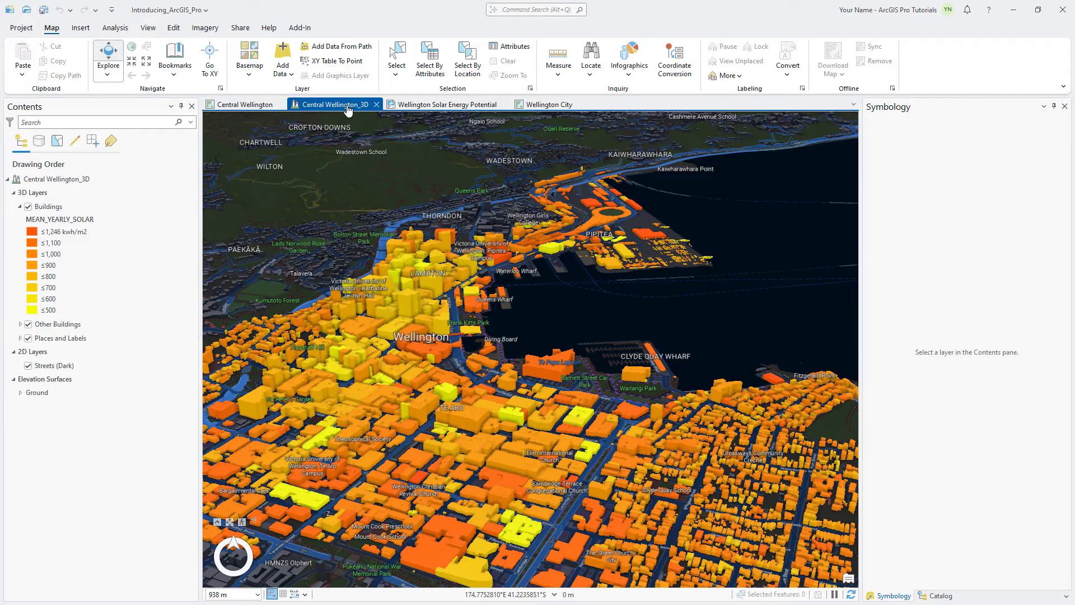
click(181, 72)
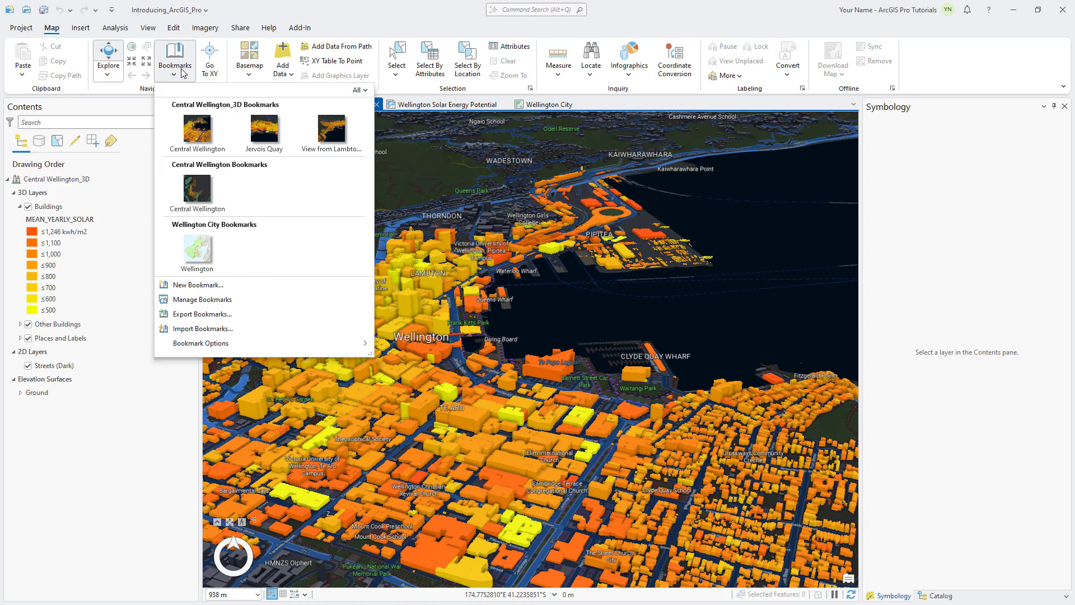
click(253, 134)
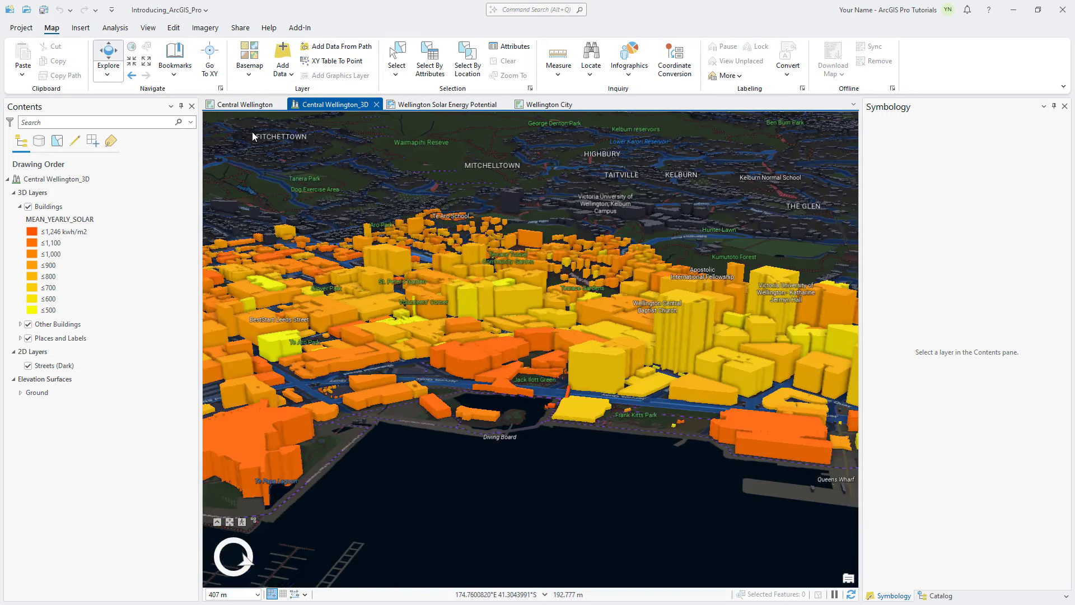
- Go to the wide Wellington overview bookmark, pan toward the waterfront, zoom in twice and out once
click(181, 72)
click(323, 128)
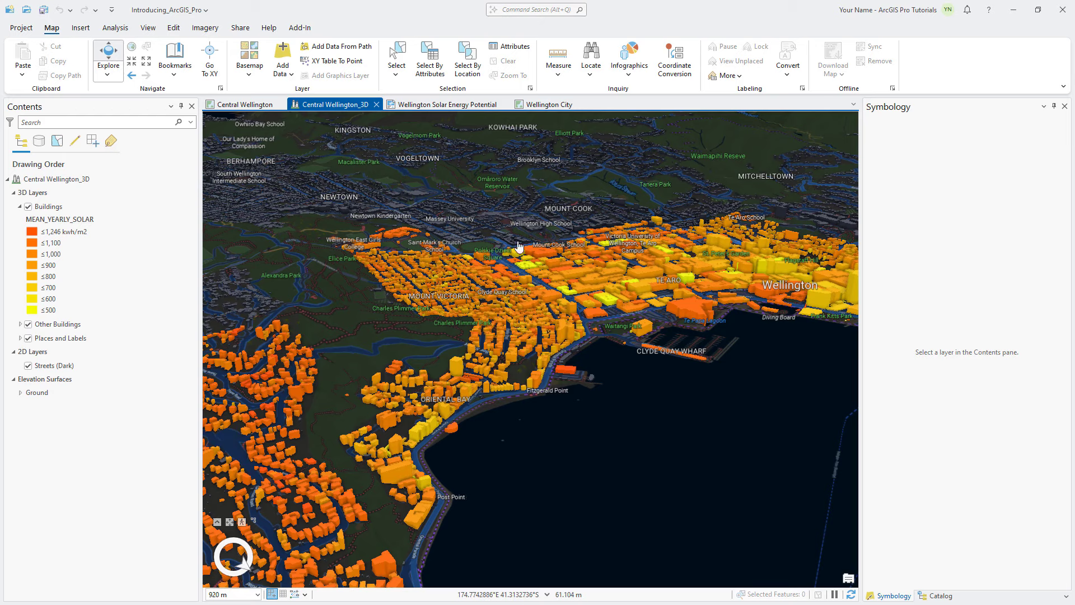
drag(556, 253, 313, 297)
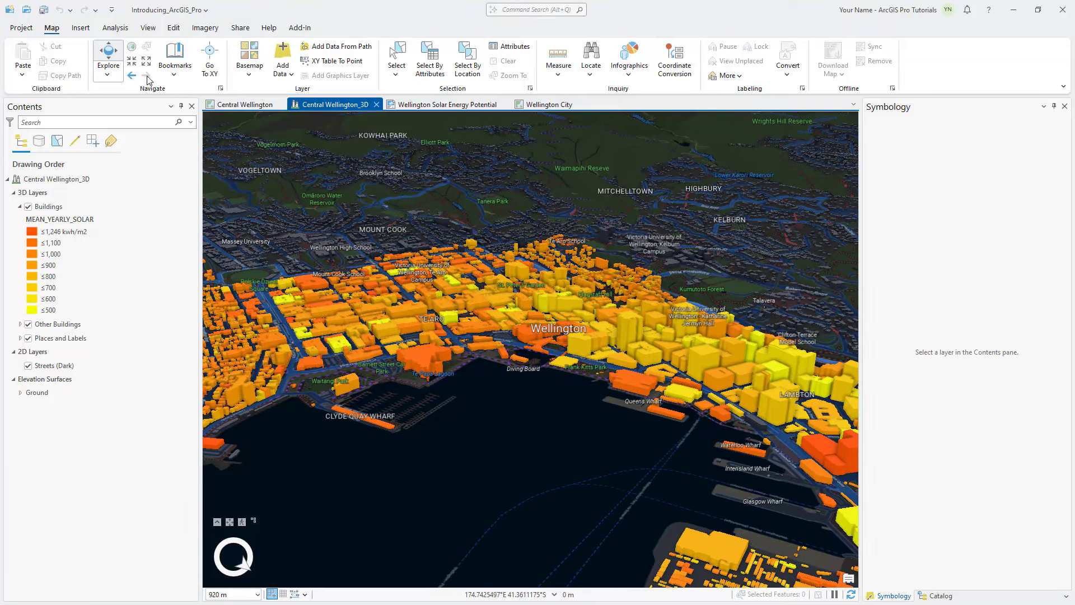
click(132, 61)
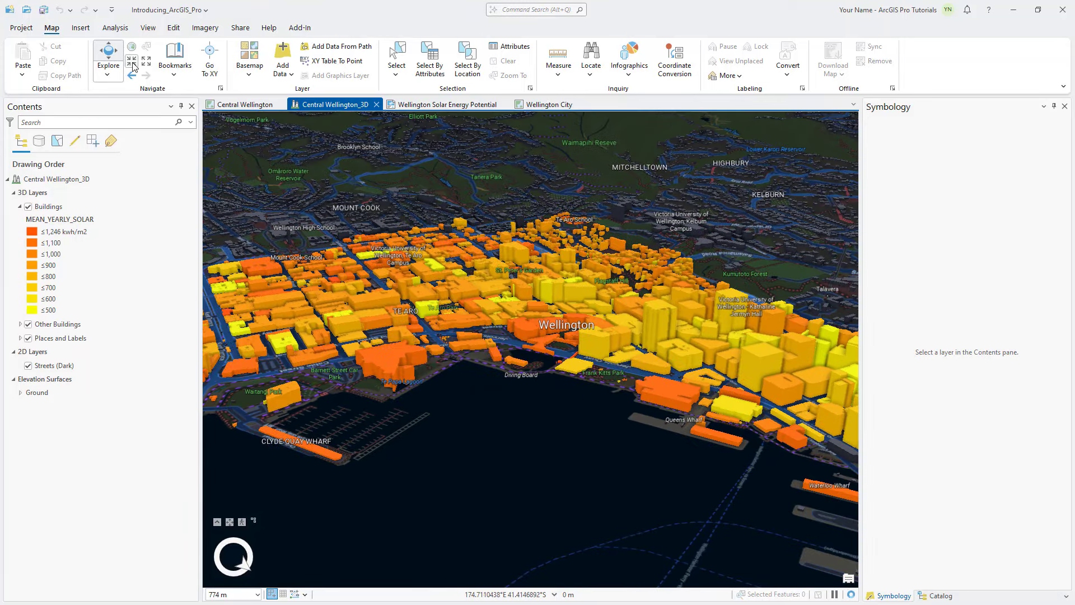
click(132, 62)
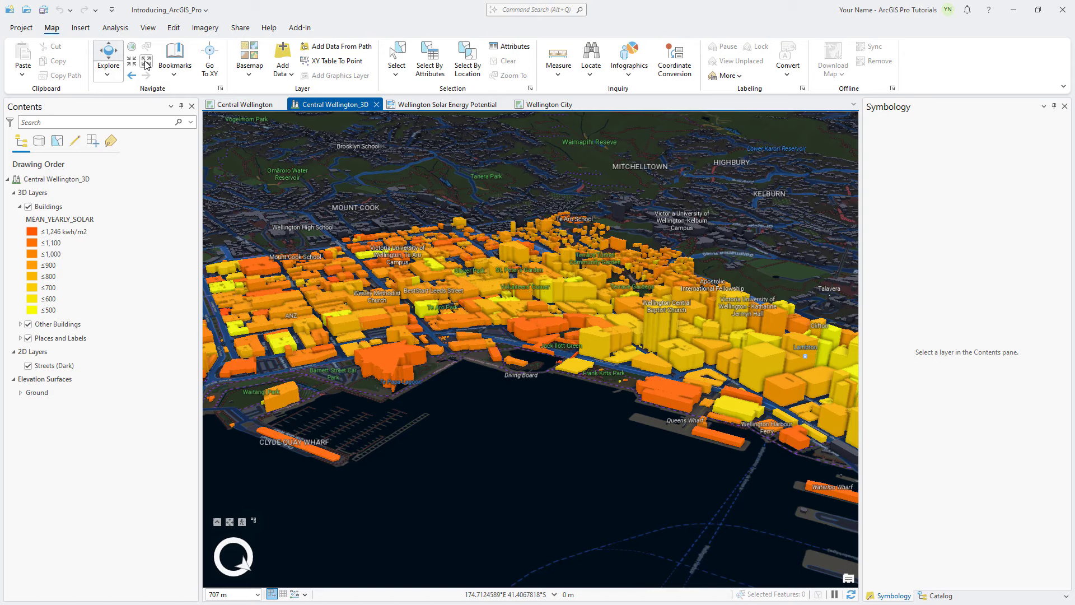
click(146, 63)
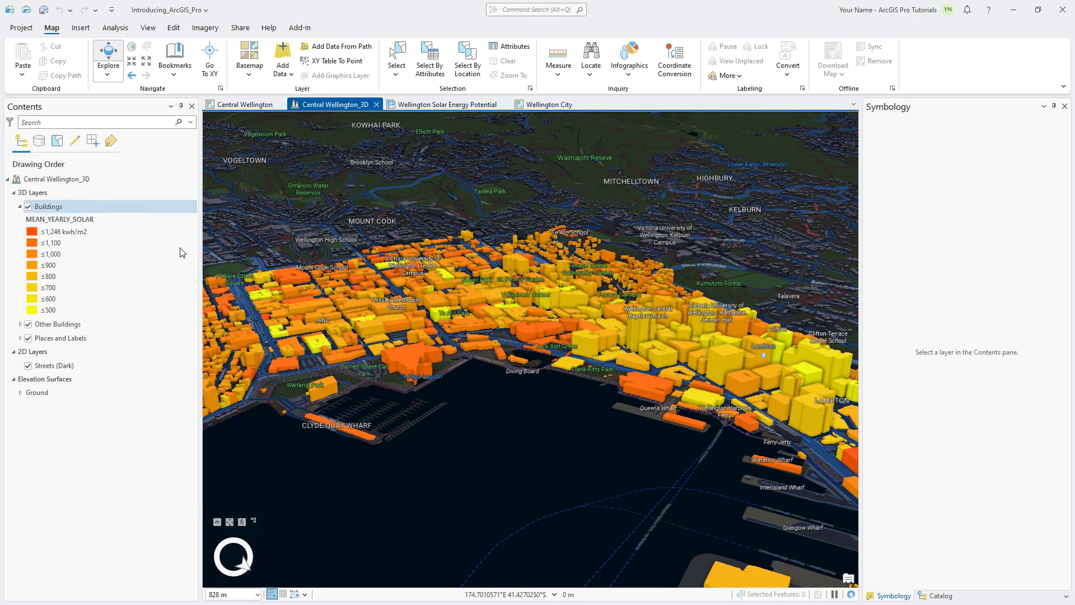
- Rotate the scene, fly to the View from Lambton bookmark, and set the navigator to heading only
click(216, 522)
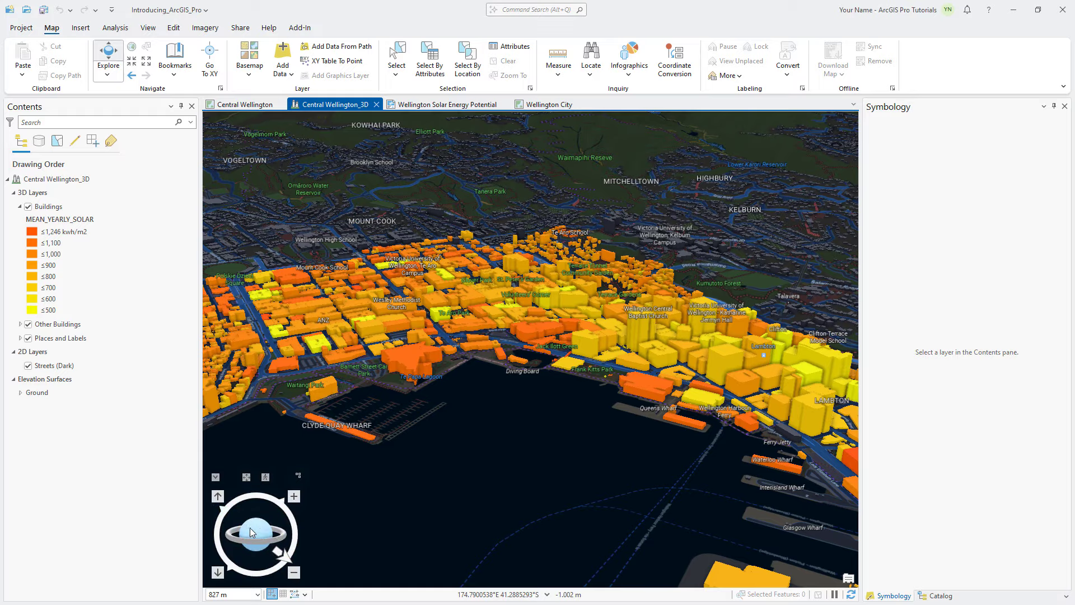
drag(217, 523, 239, 546)
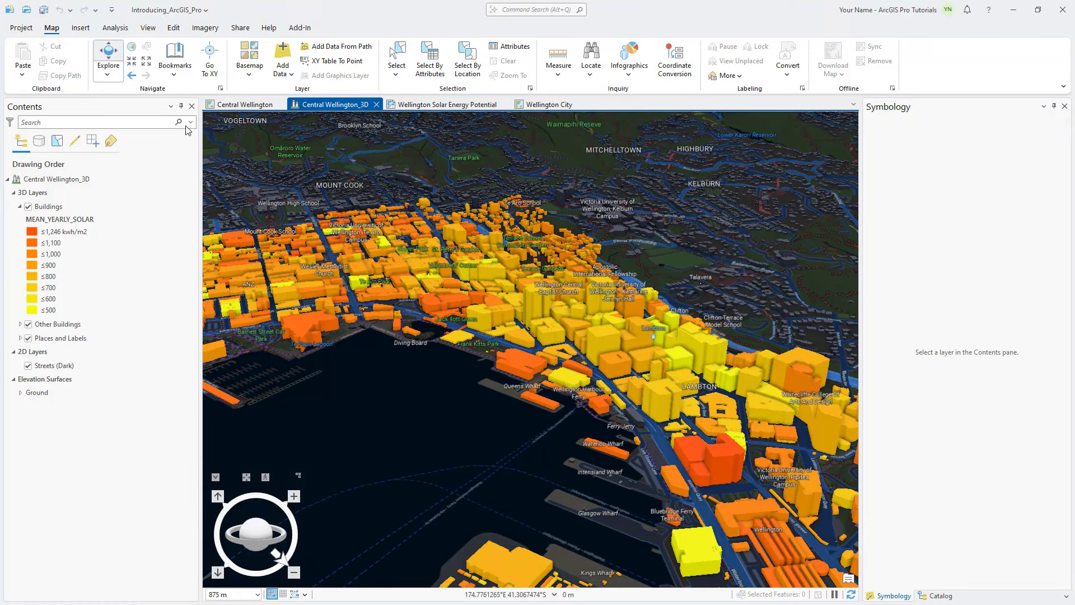
click(174, 67)
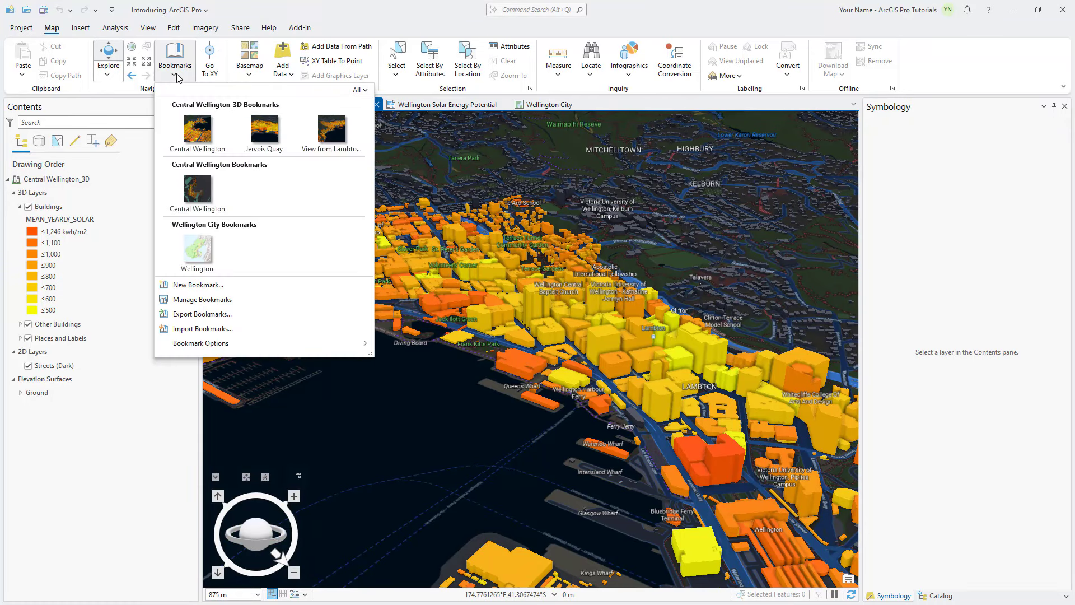
click(311, 138)
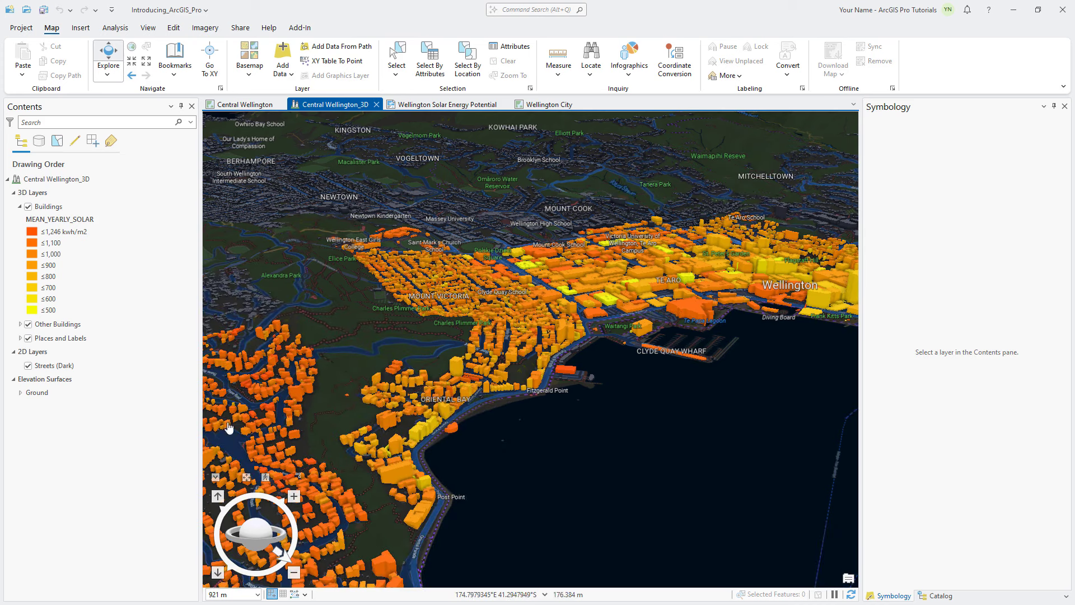
click(216, 478)
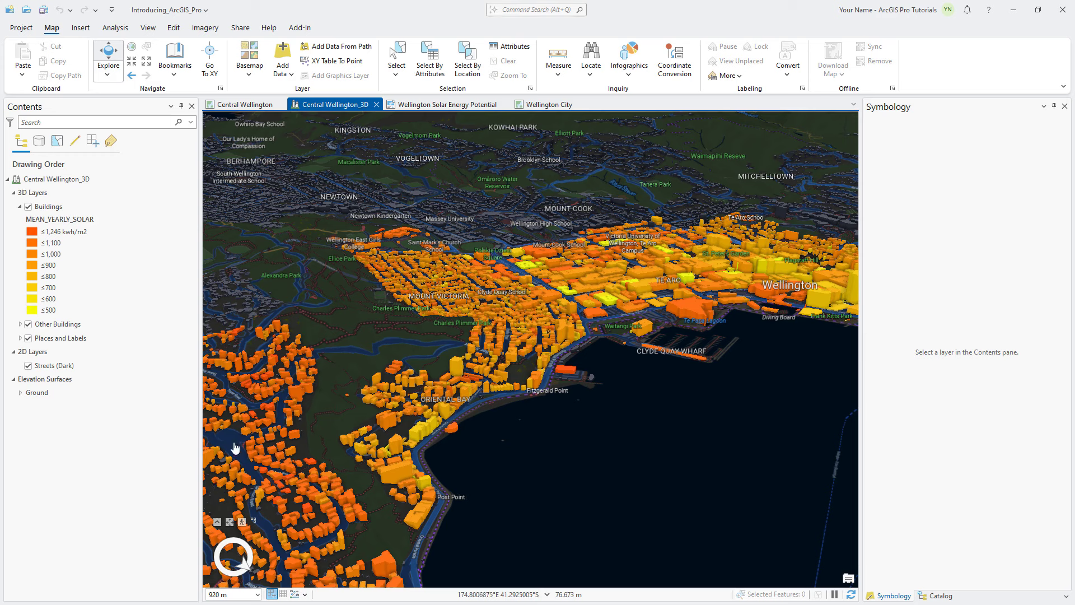
- Switch to the Wellington Solar Energy Potential layout view
click(438, 106)
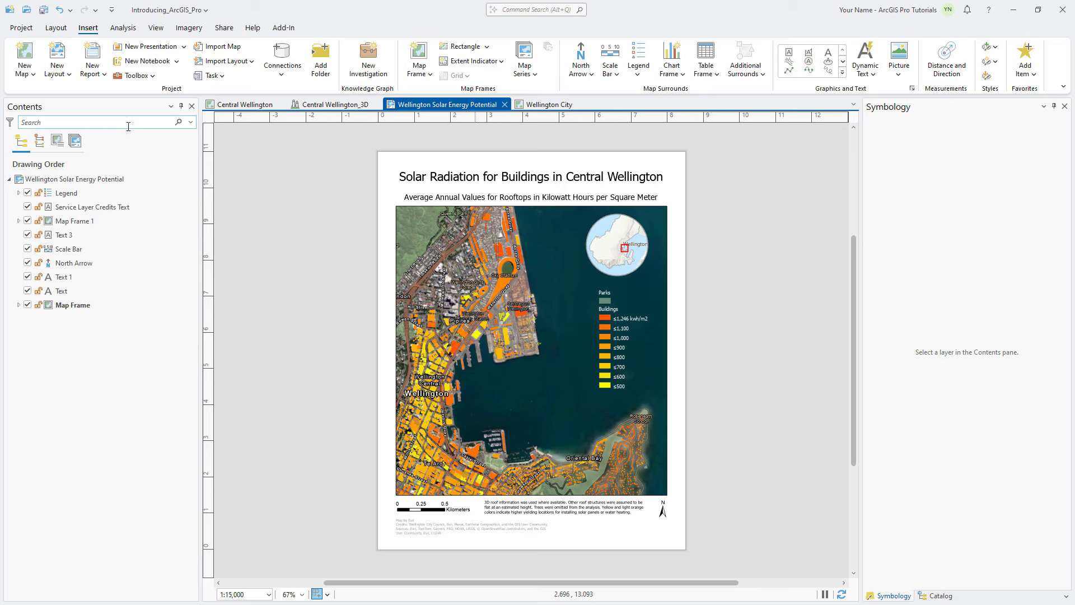
- Try element-type and map-frame listings, expand Map Frame and Map Frame 1, then list by drawing order
click(40, 142)
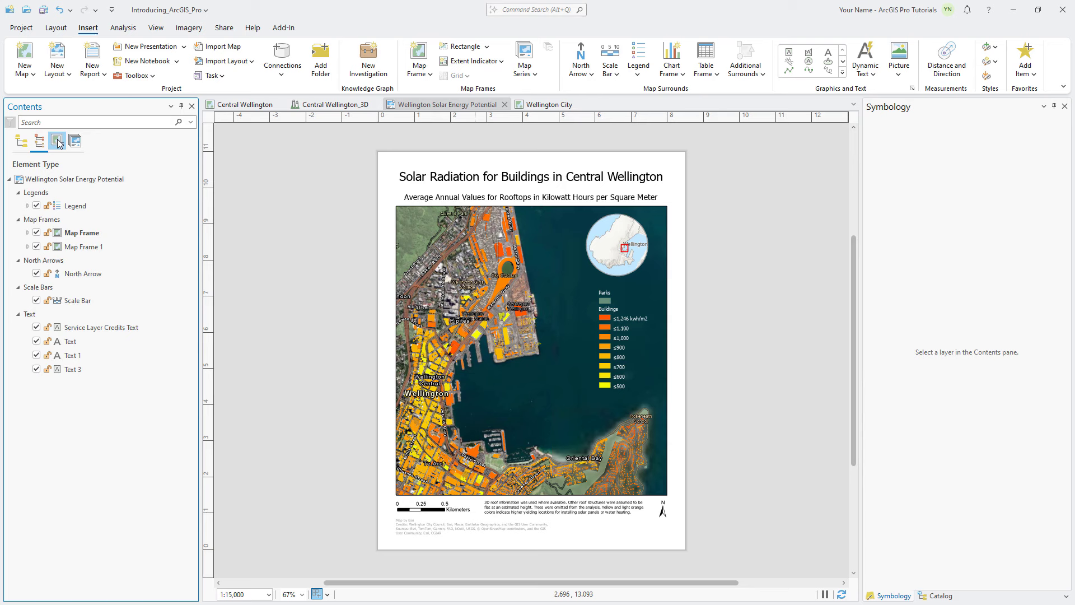
click(57, 141)
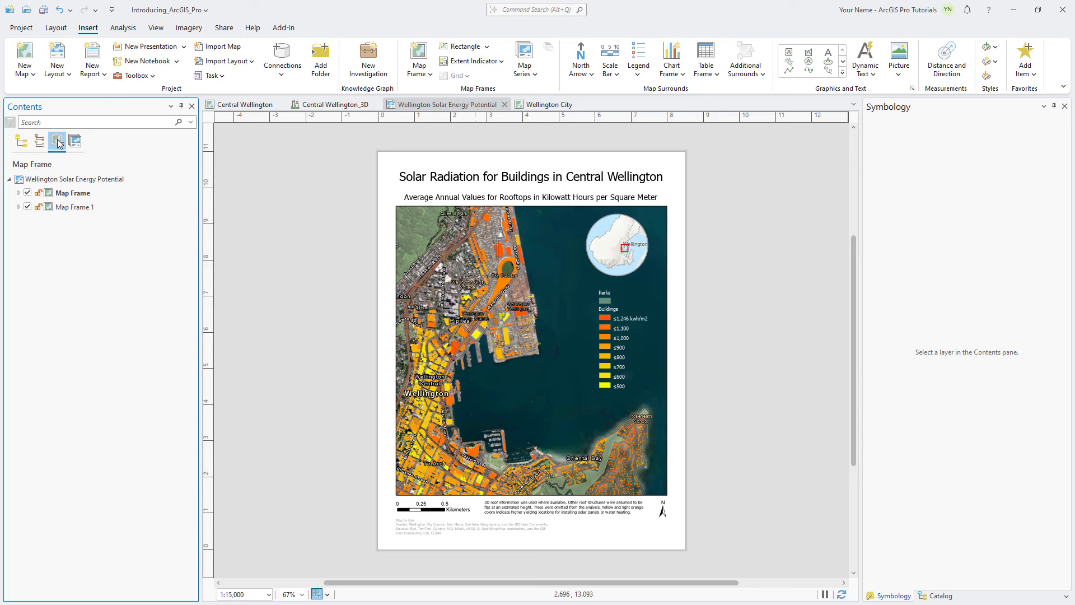
click(18, 193)
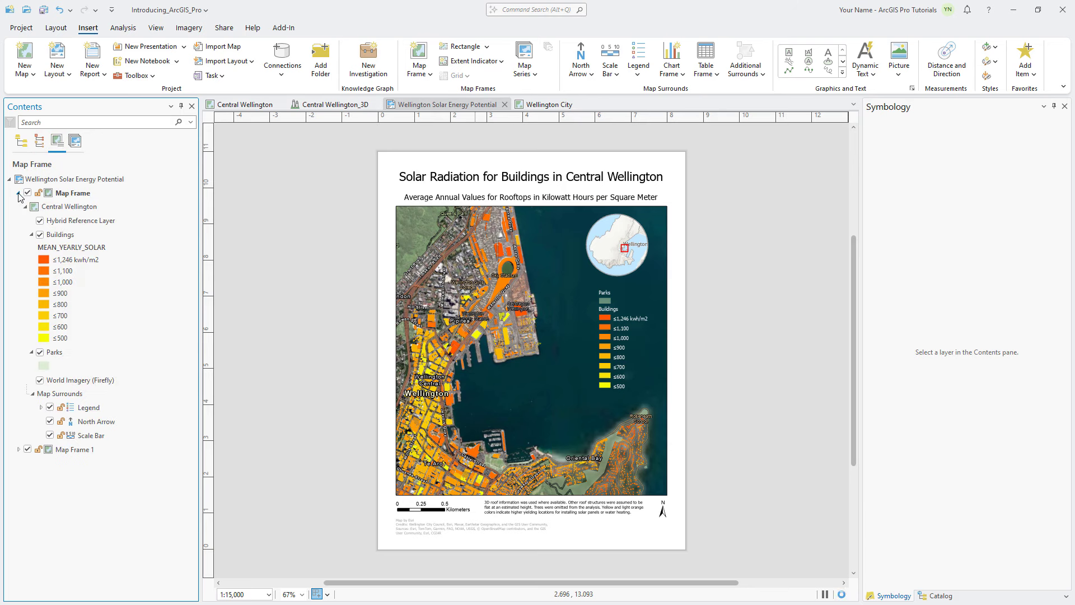
click(19, 449)
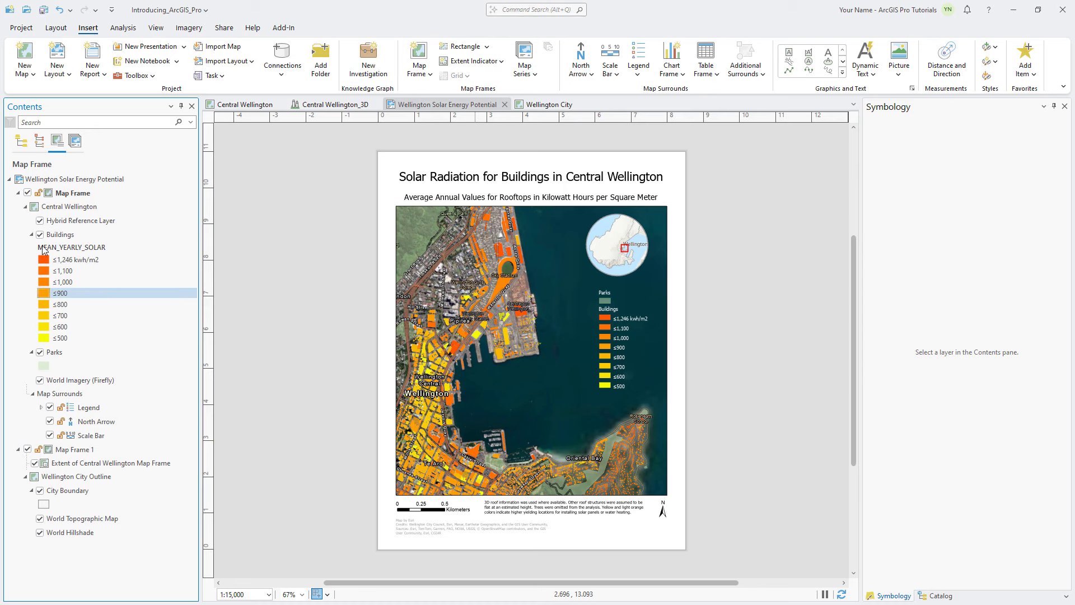
click(19, 143)
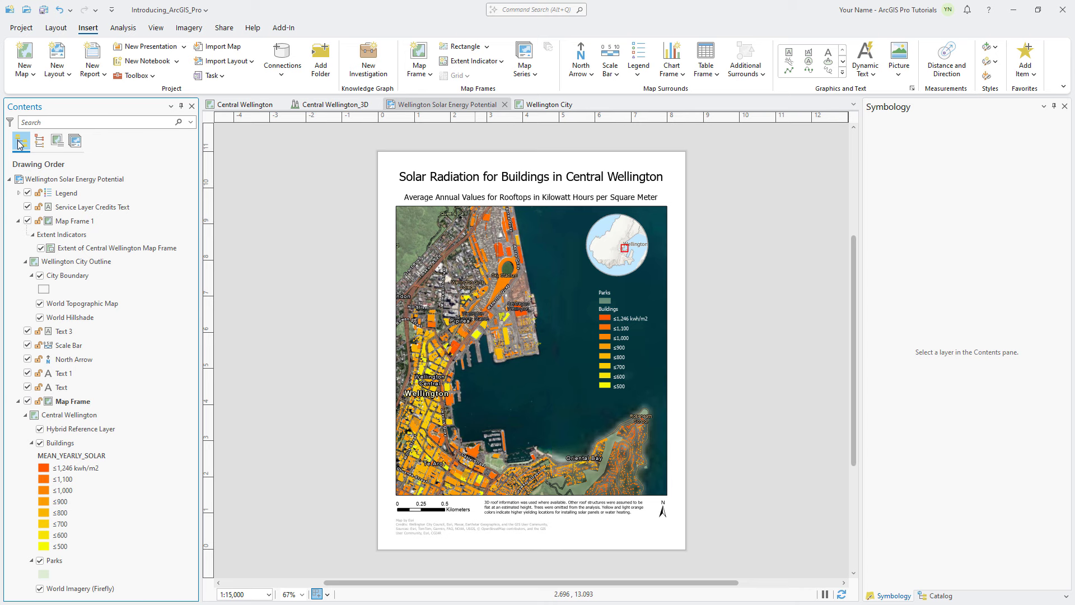
- In the legend's element properties, set its border to grey with a 2 pt line width
click(71, 195)
right_click(71, 195)
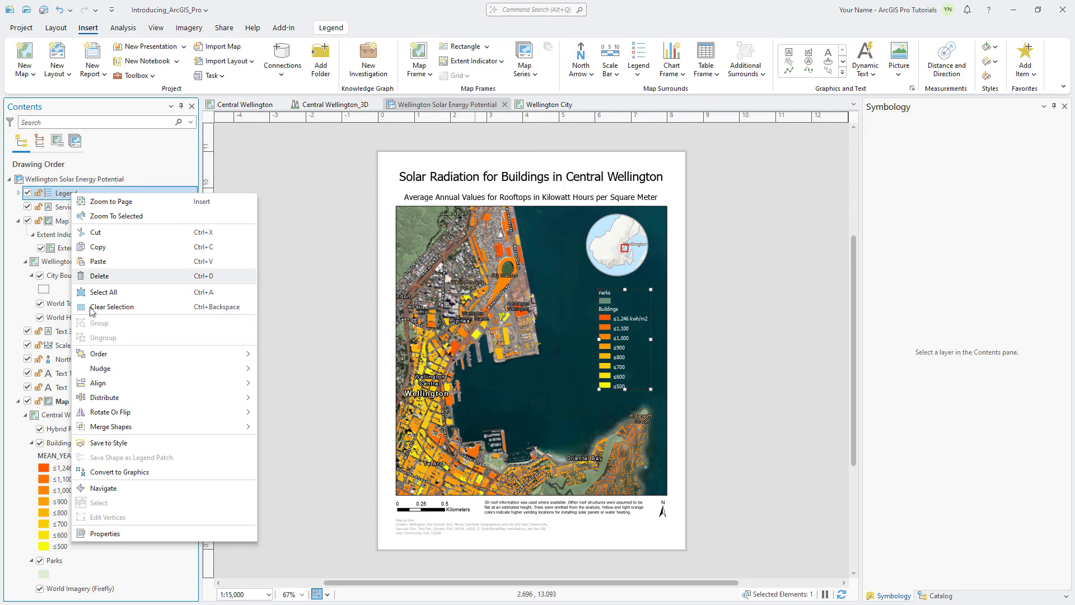
click(122, 535)
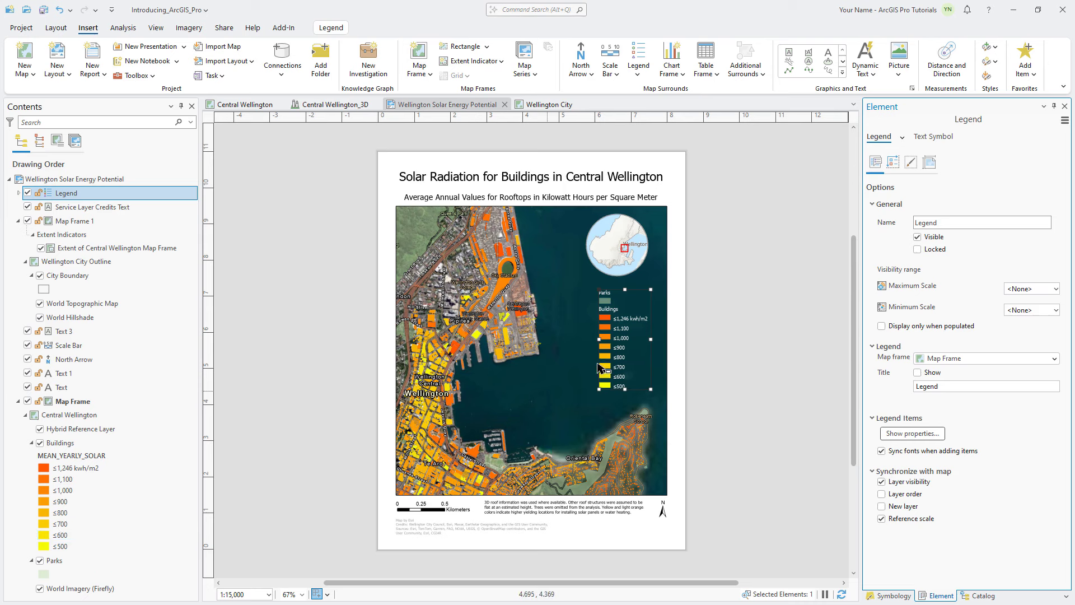
click(902, 137)
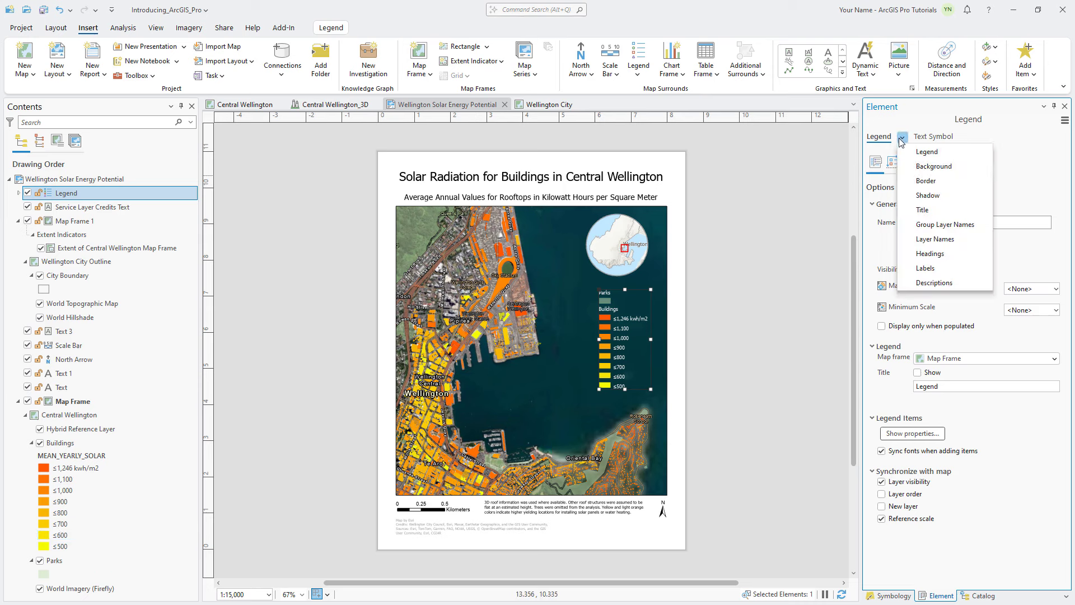
click(930, 181)
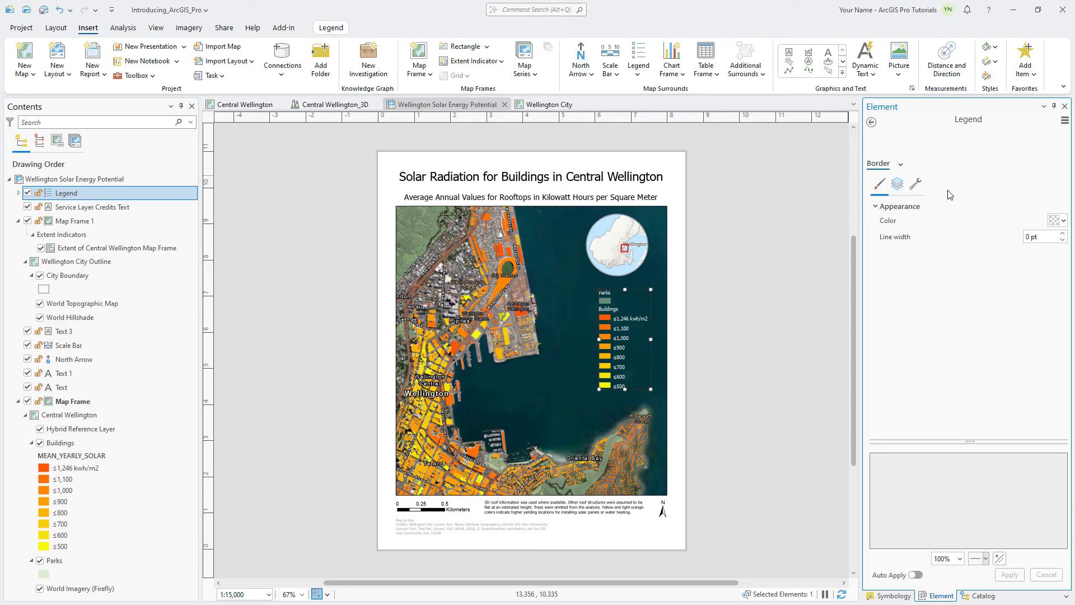
click(1055, 221)
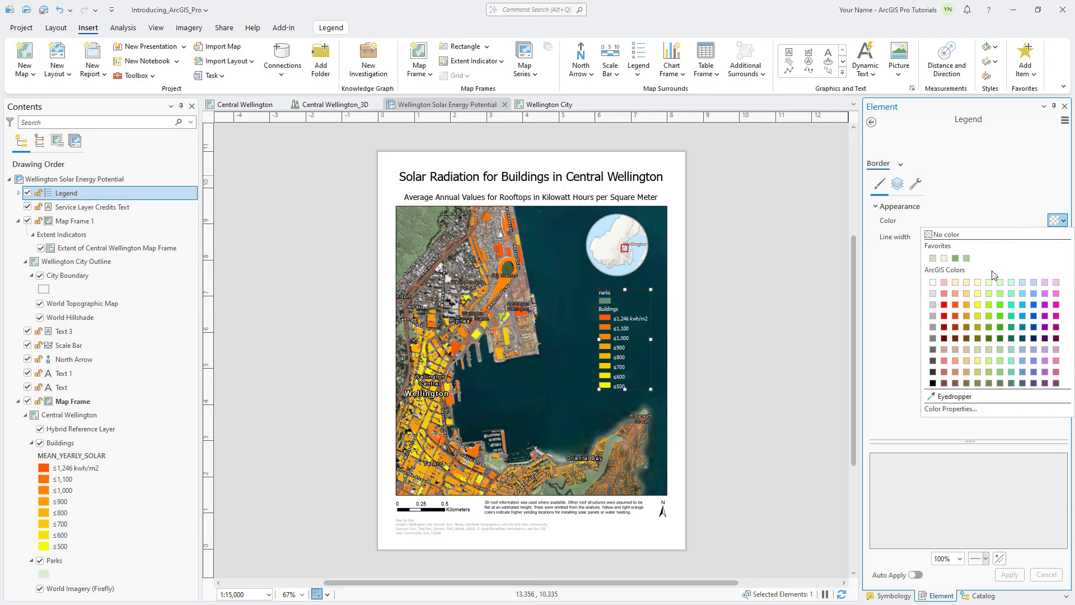
click(934, 327)
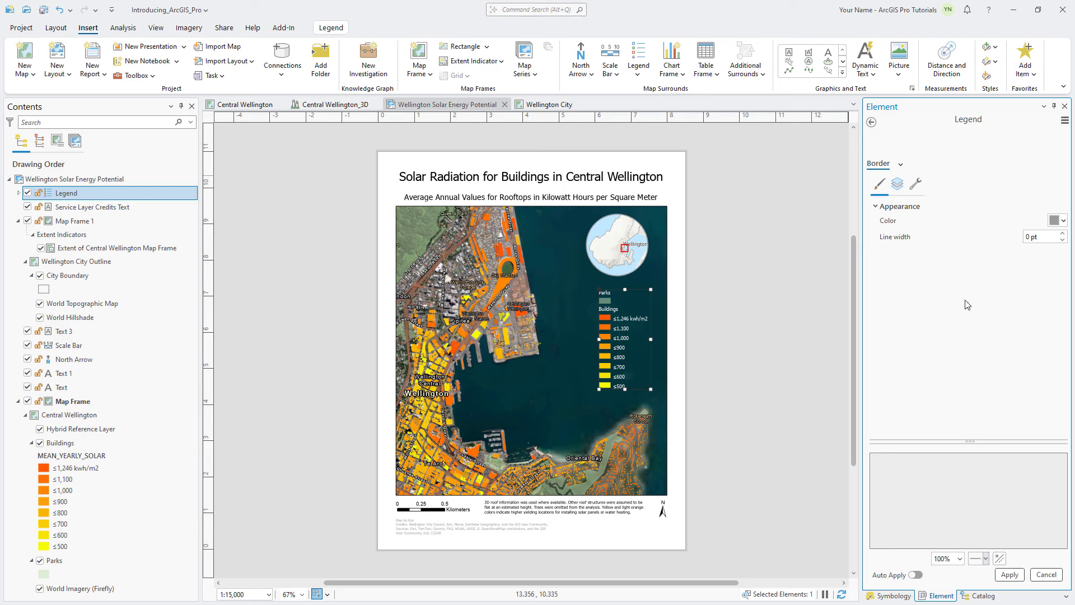
click(1063, 234)
click(1063, 233)
- Apply the border, then give its stroke a 5 pt offset effect and apply
click(1007, 576)
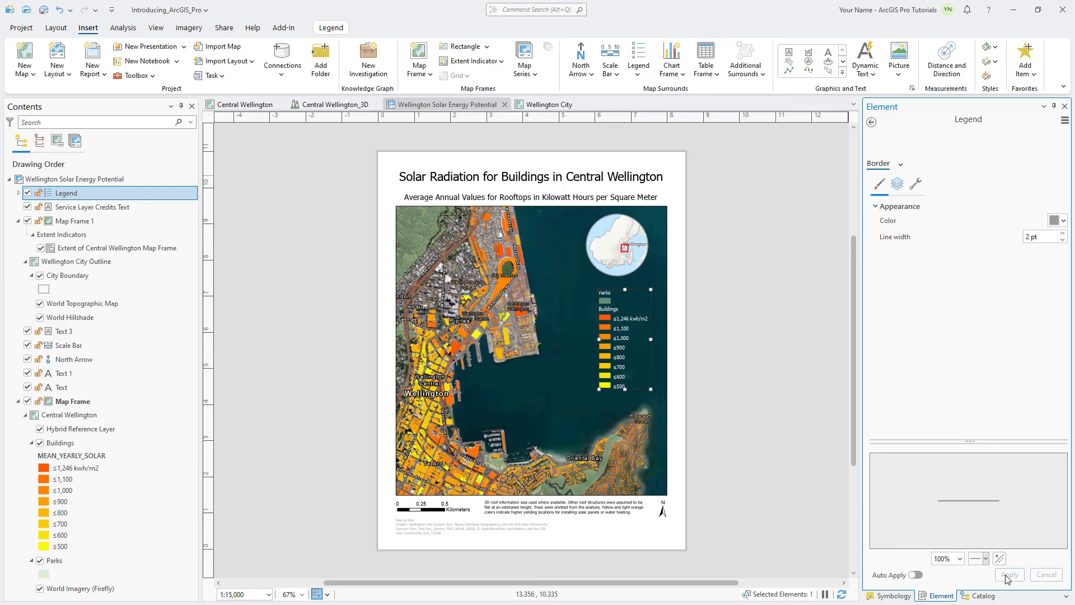
click(898, 186)
click(875, 276)
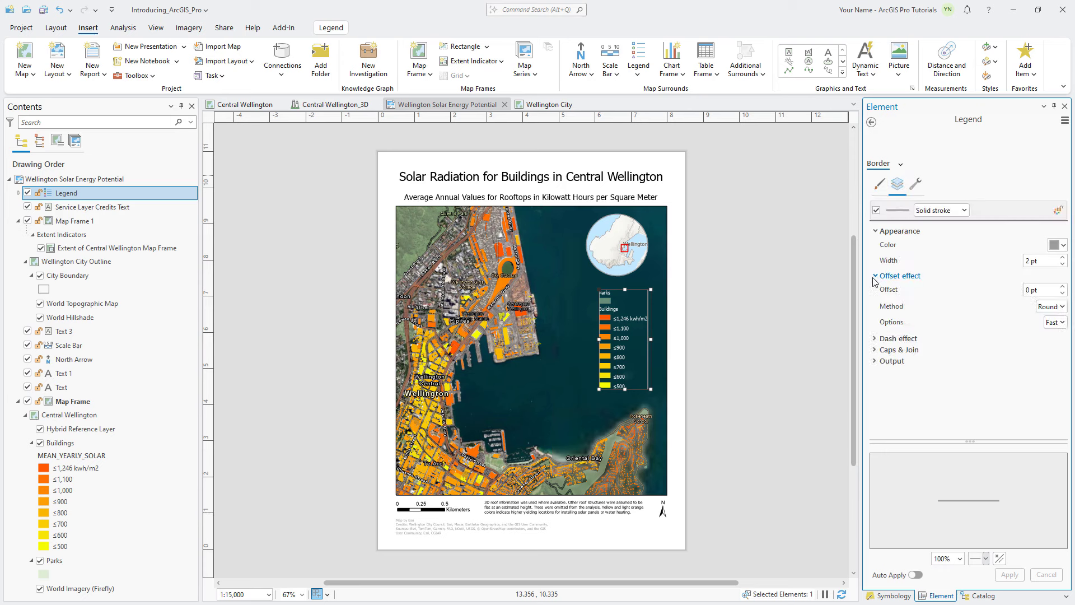
click(1061, 287)
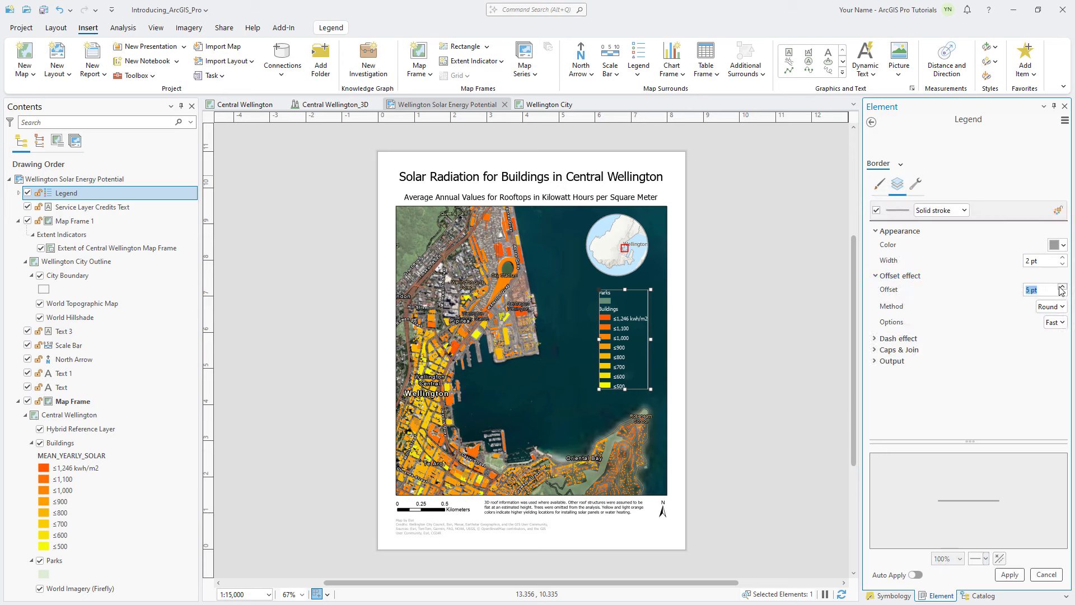
click(1010, 574)
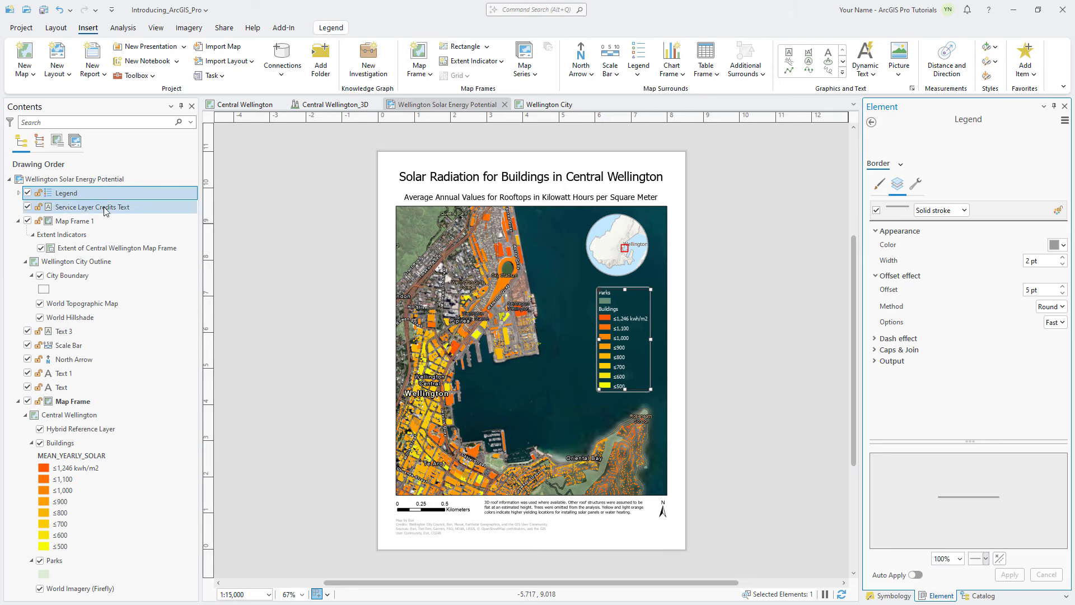
- Expand the Legend in Contents, drag Buildings above Parks, and clear the selection
click(18, 193)
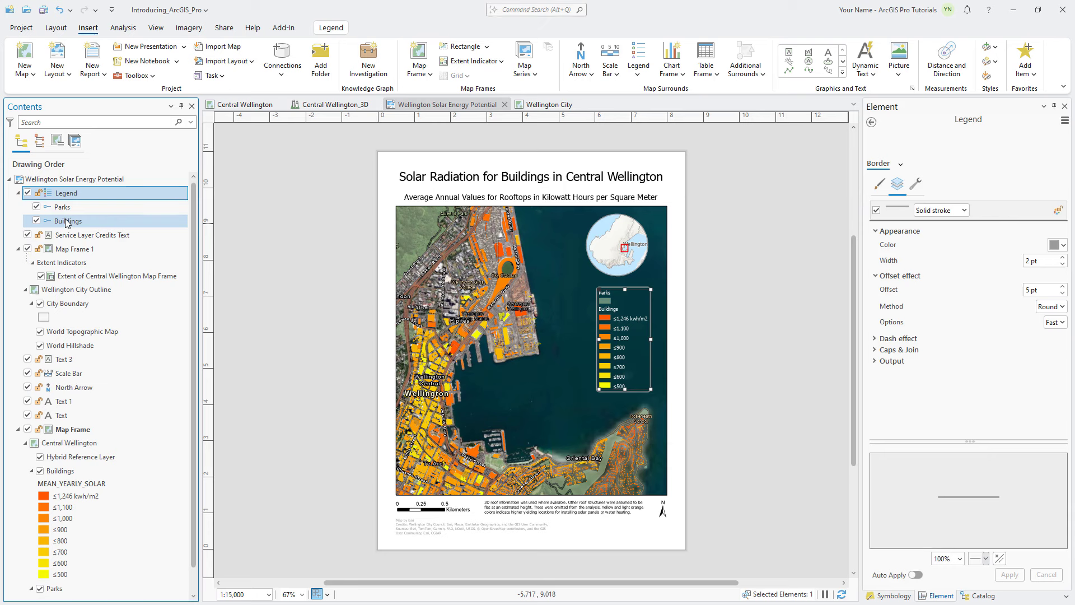
drag(66, 221, 68, 209)
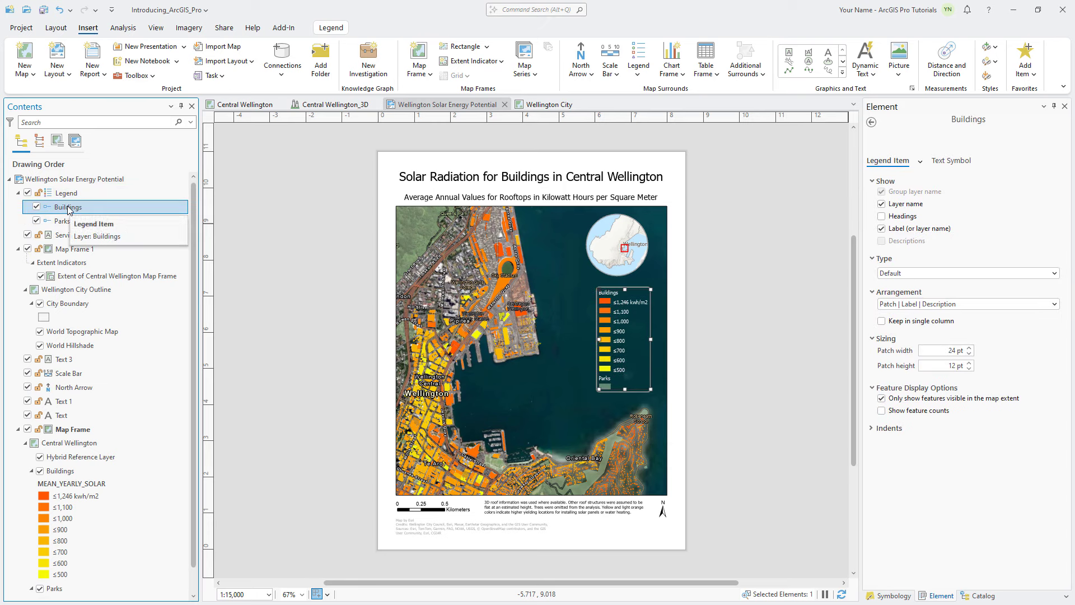
click(69, 181)
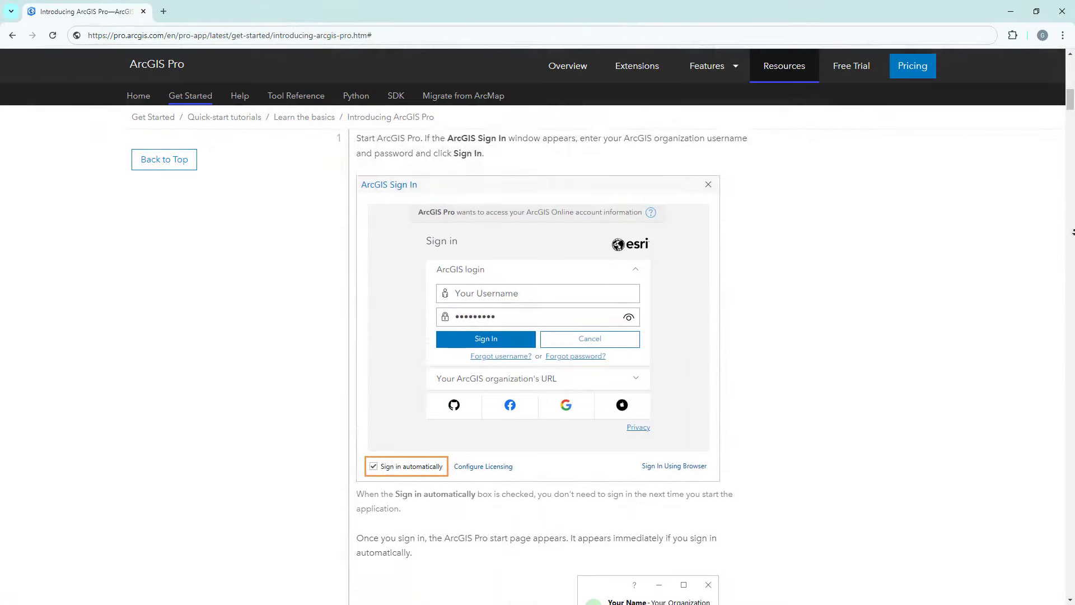
- Scroll the Introducing ArcGIS Pro tutorial down to the Explore the map steps
scroll(1073, 244, down, 2)
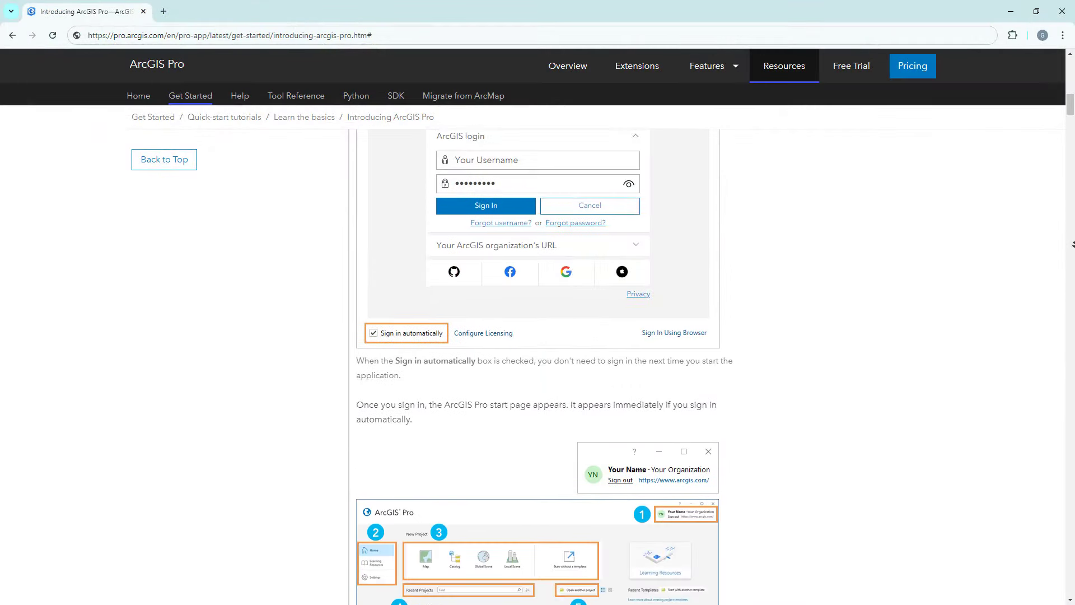
scroll(1072, 245, down, 20)
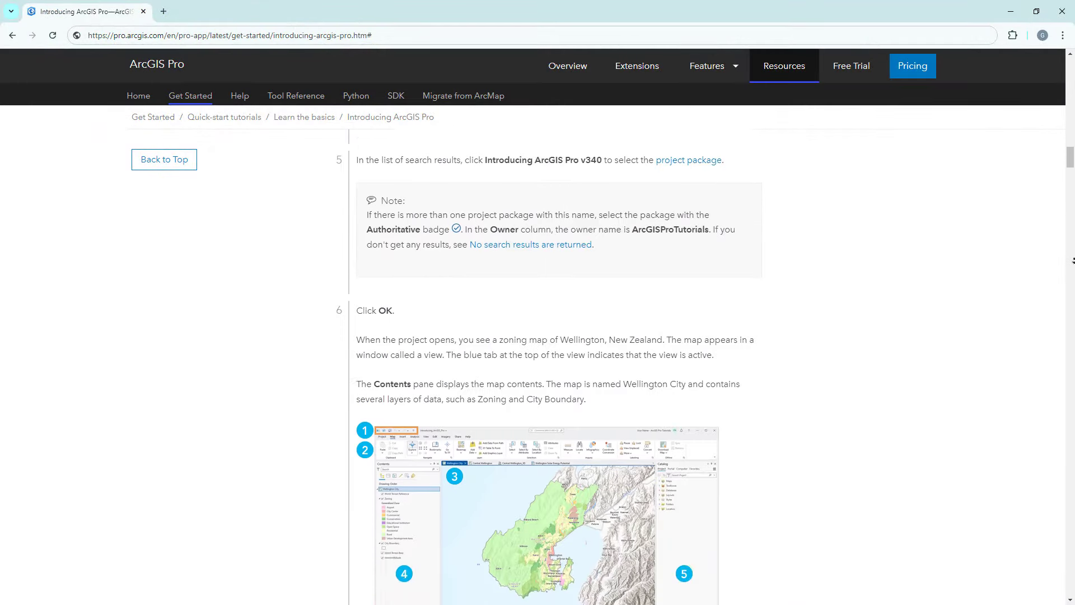
scroll(1074, 260, down, 20)
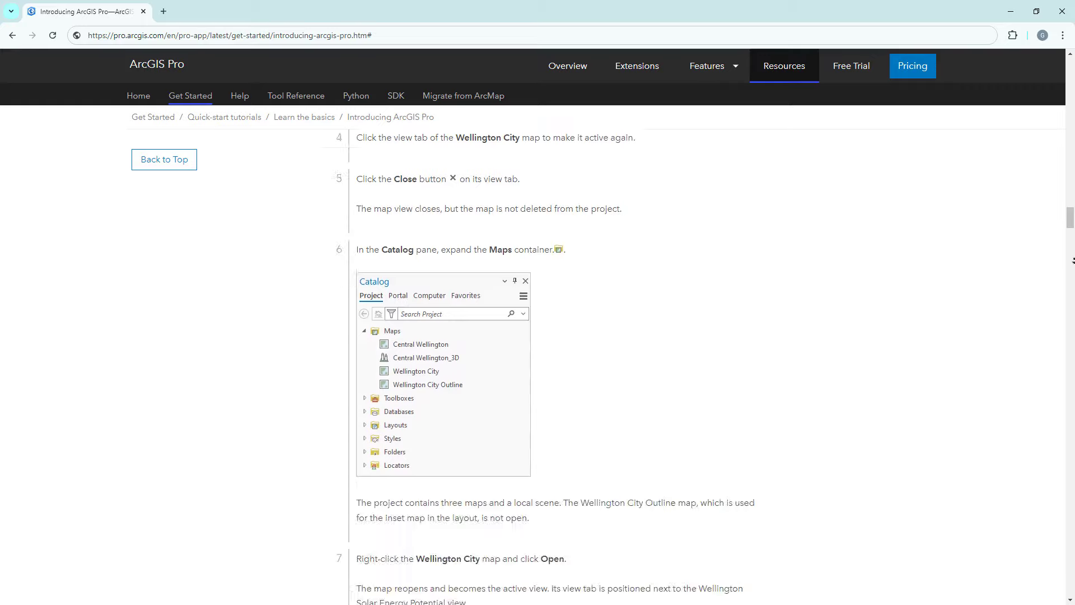
scroll(1073, 261, down, 20)
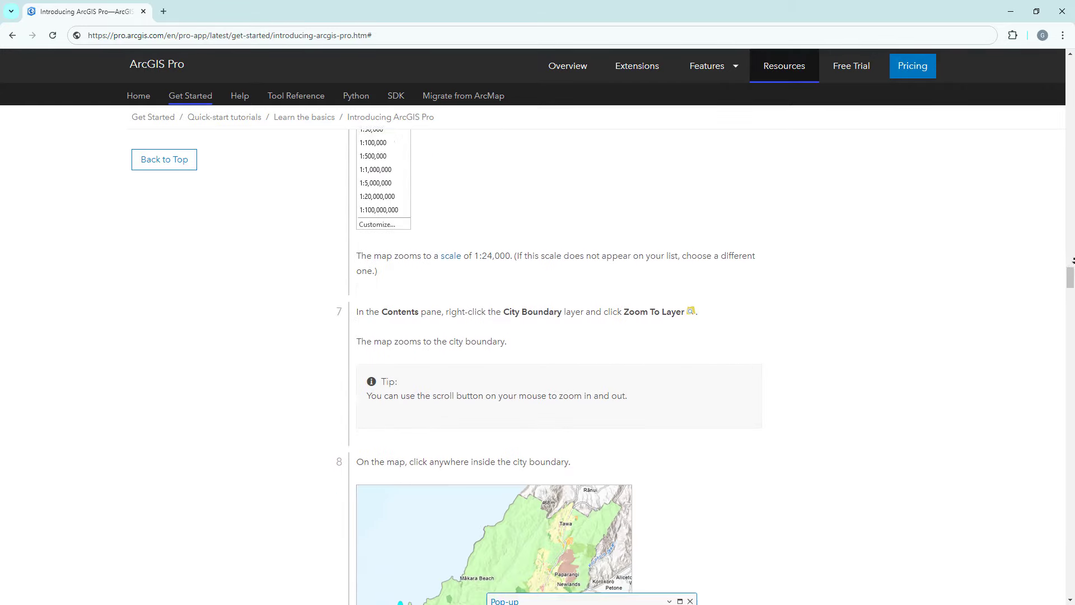